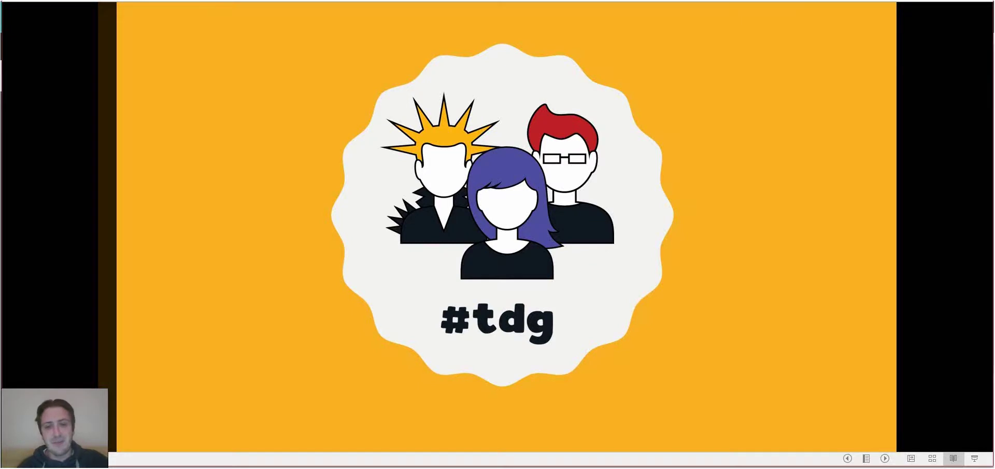
Step: Advance the slideshow past the presenter profile to the 'PSA: How does URS fit in?' slide
key("Right")
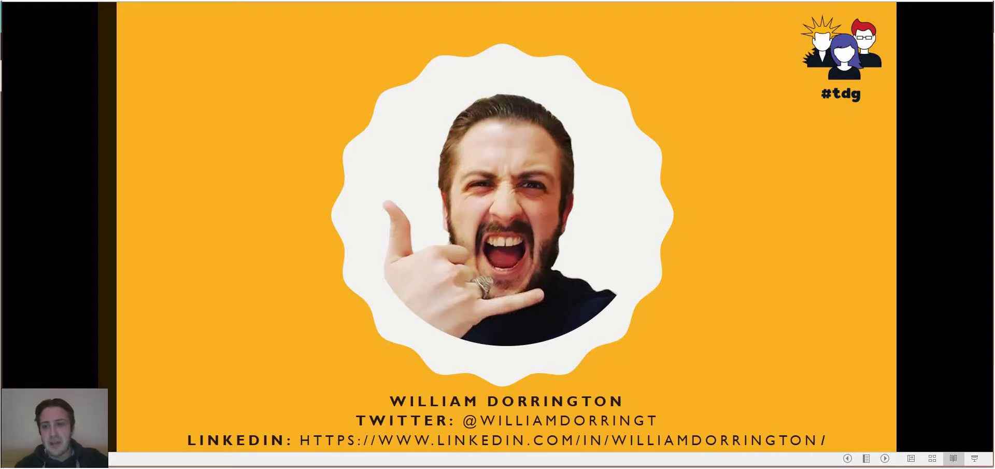
key("Right")
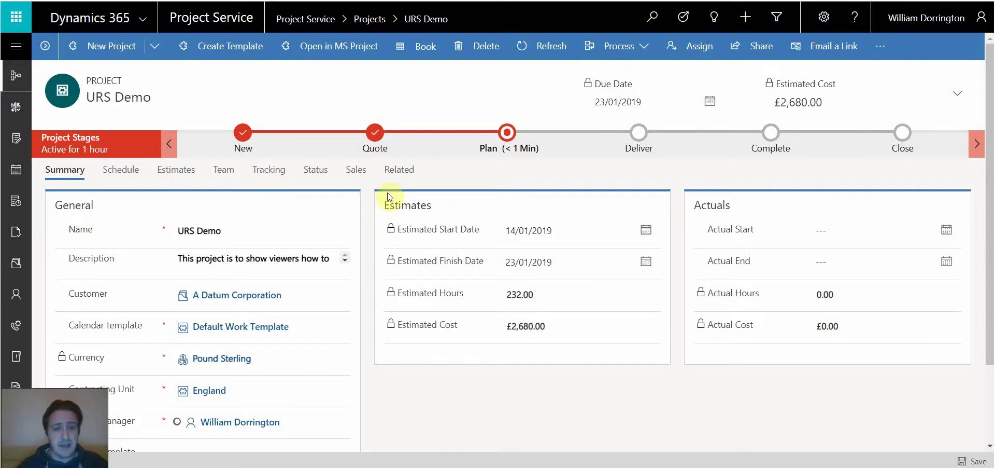
Step: Show the URS Demo task schedule and add new task rows
left_click(120, 169)
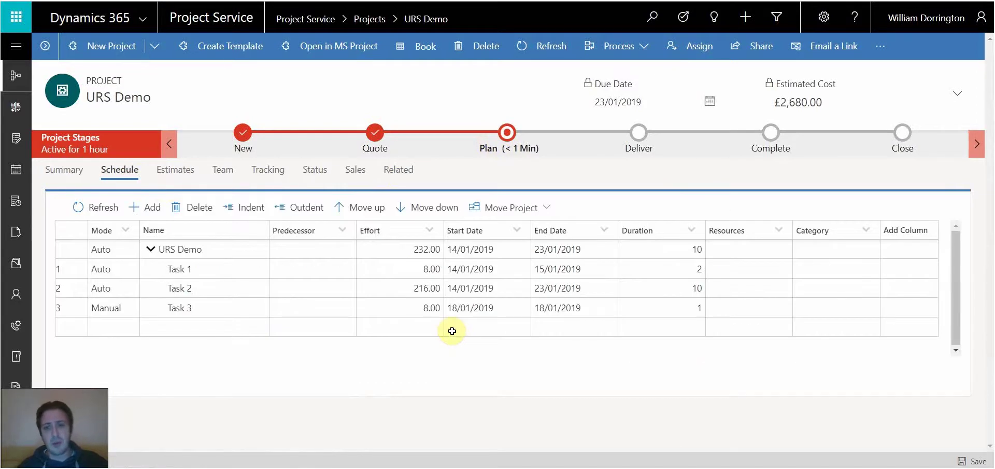
left_click(198, 327)
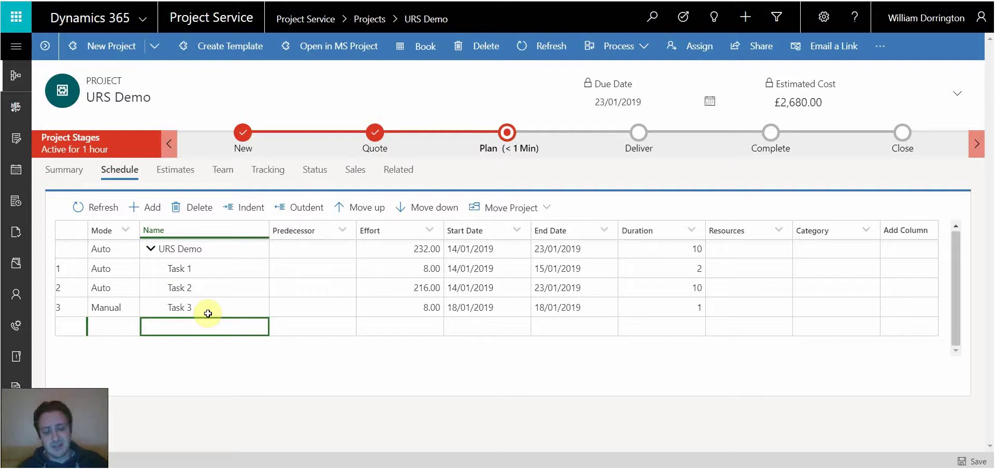
type("T")
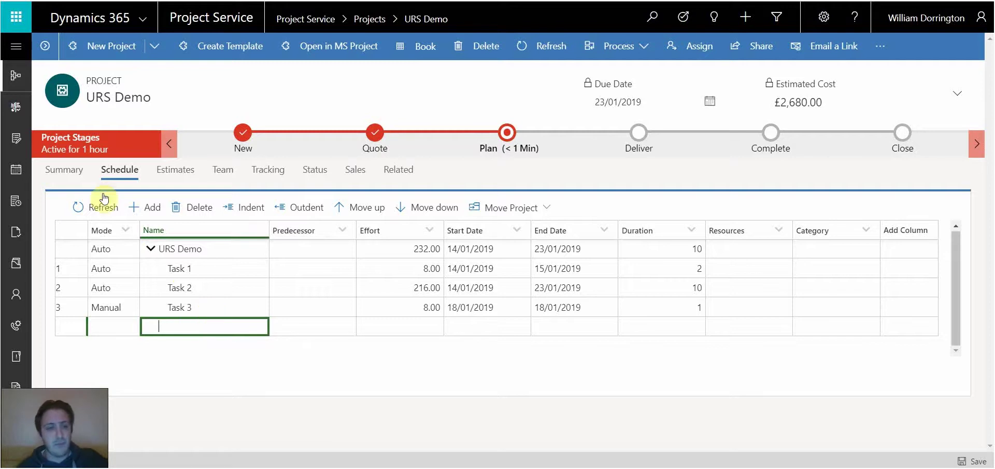
left_click(145, 207)
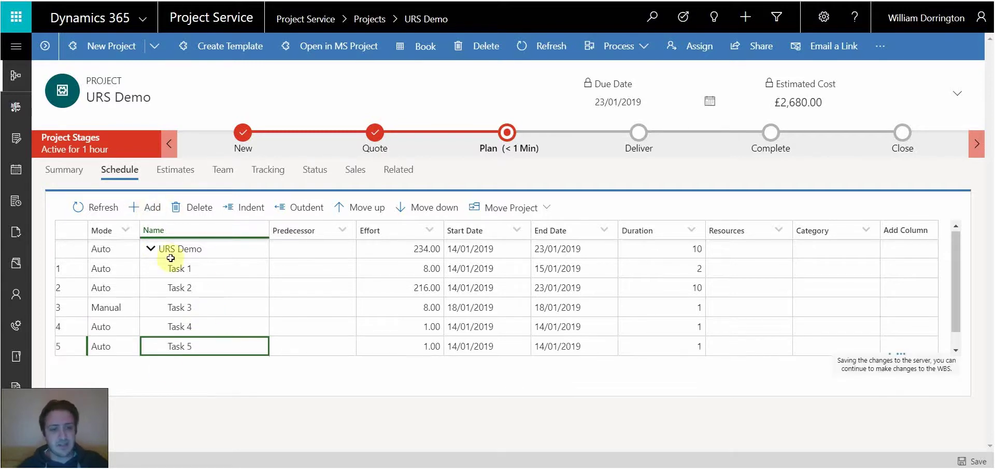
Step: Delete Task 5 and Task 4, then list available team members for Task 1
left_click(198, 209)
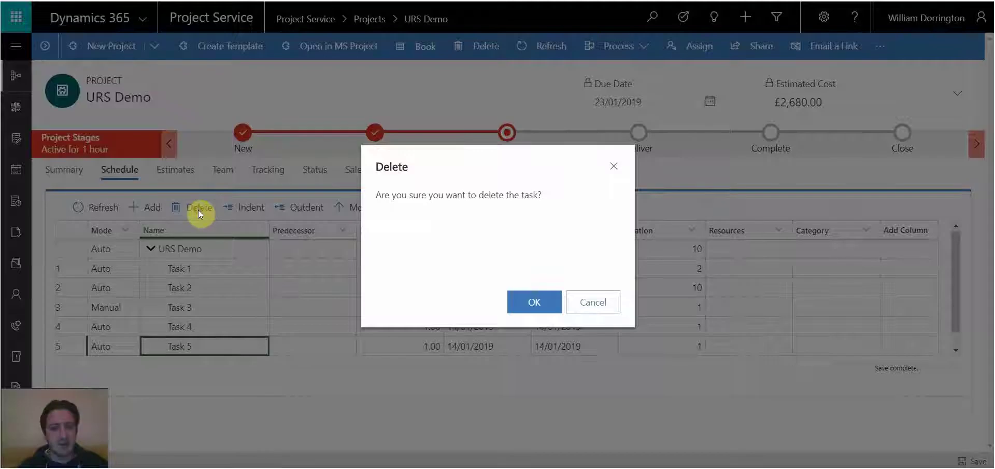
left_click(528, 303)
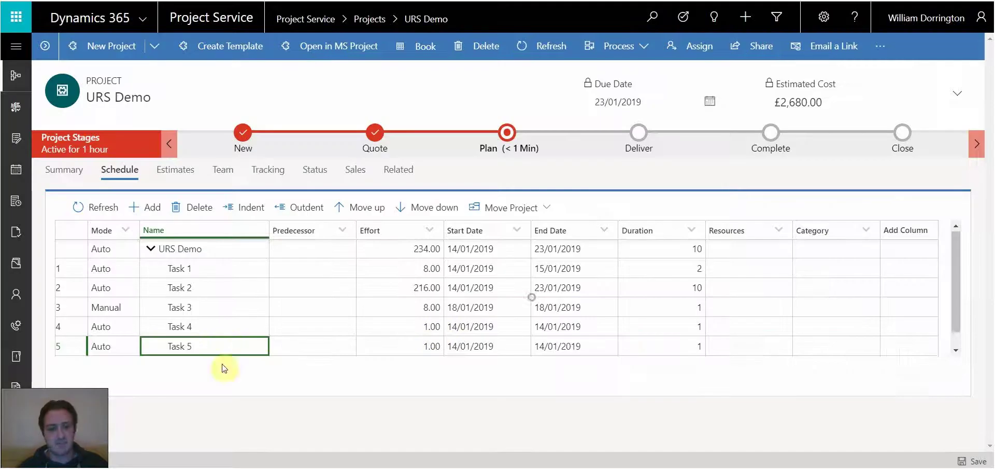
left_click(176, 209)
left_click(541, 308)
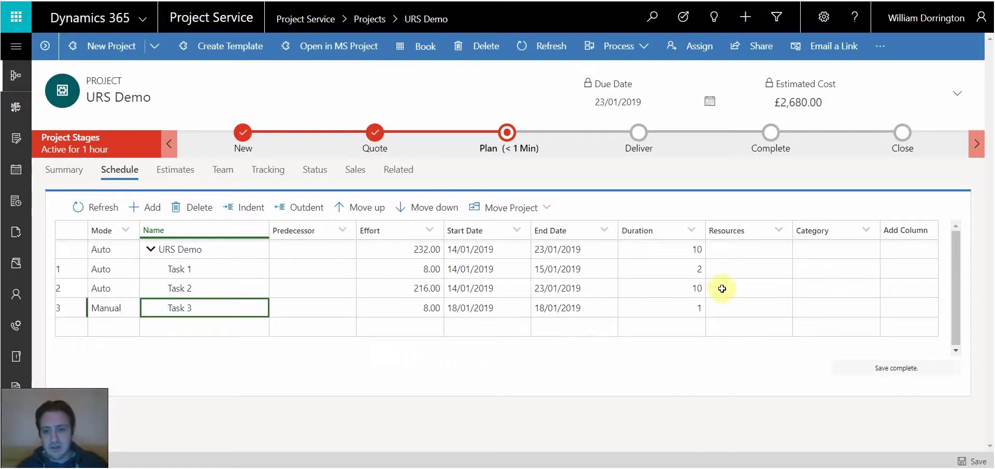
left_click(737, 267)
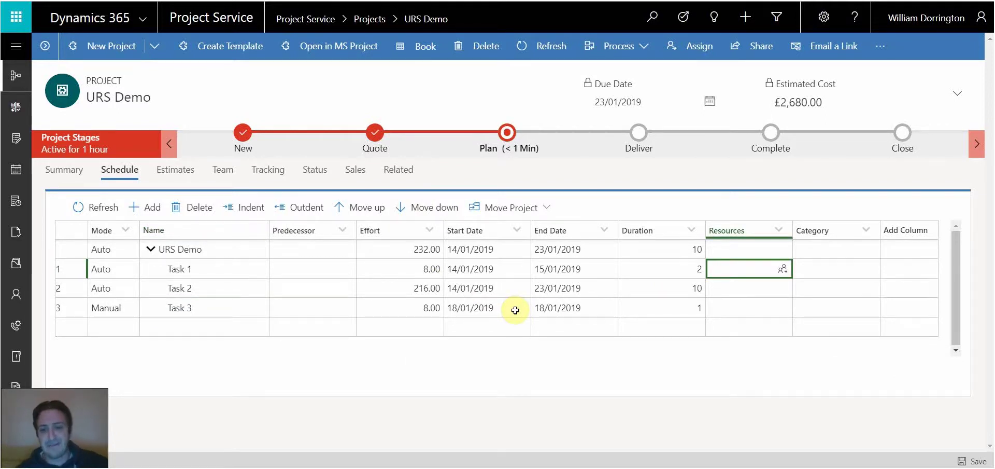
left_click(783, 270)
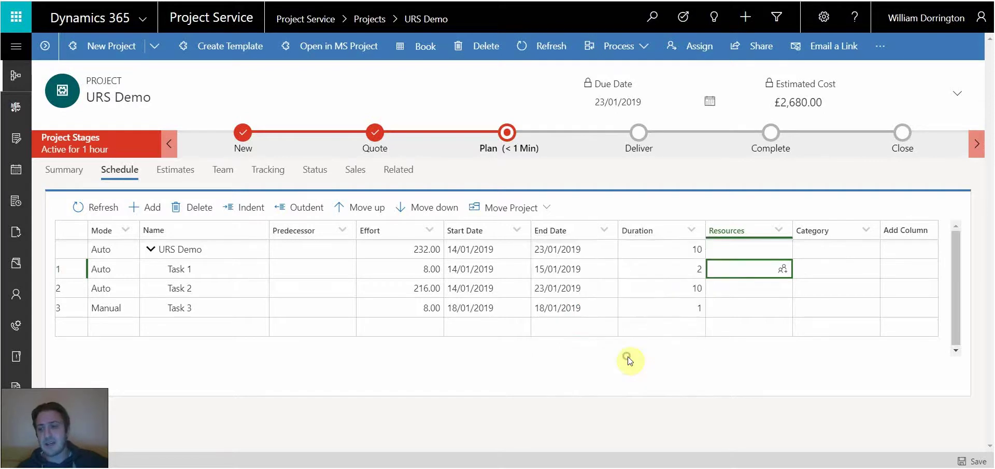
Step: Staff Task 1 with a new 'Project Manager' team member holding the Project Manager role
left_click(627, 359)
left_click(837, 69)
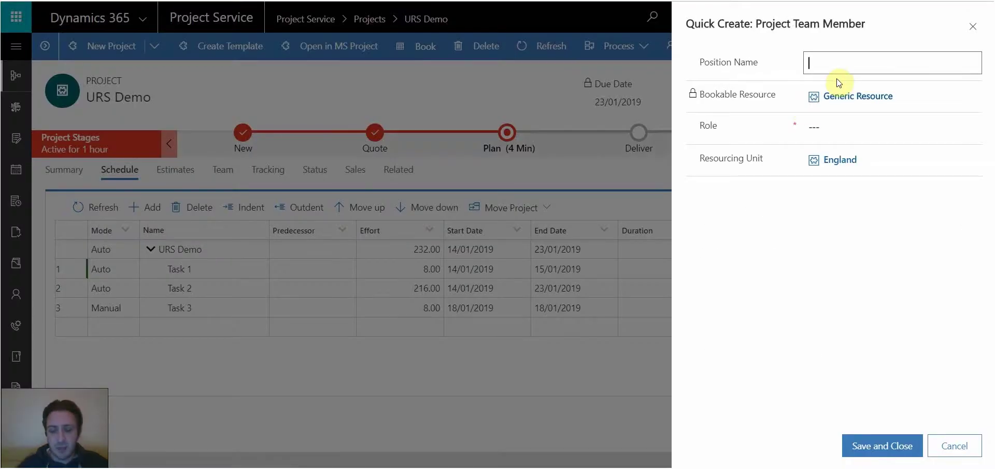
type("Project Manager")
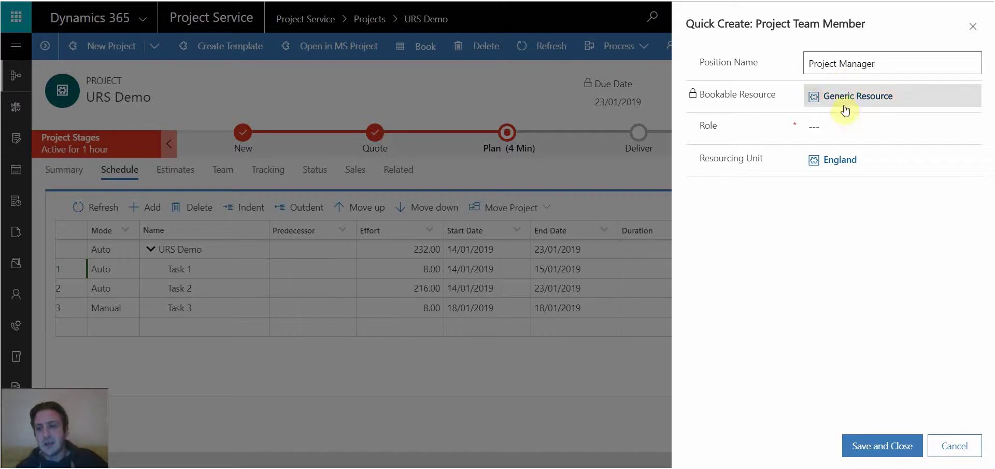
left_click(858, 126)
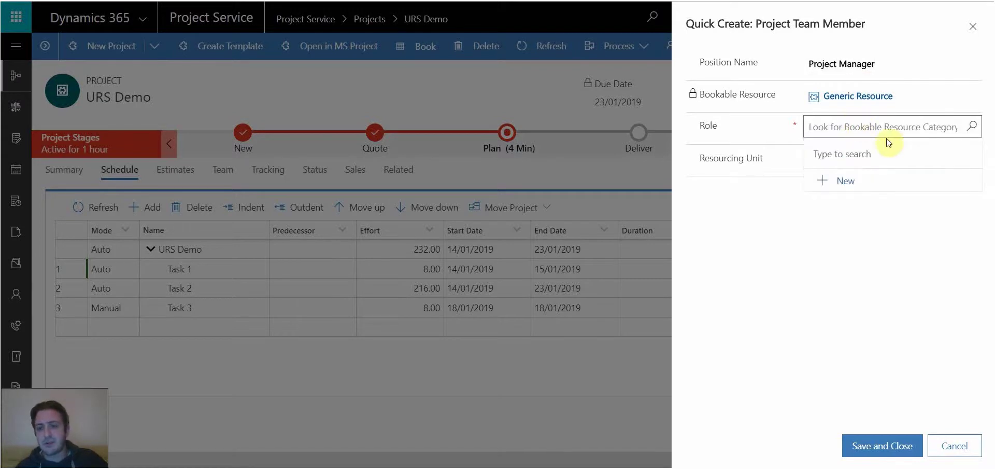
left_click(970, 127)
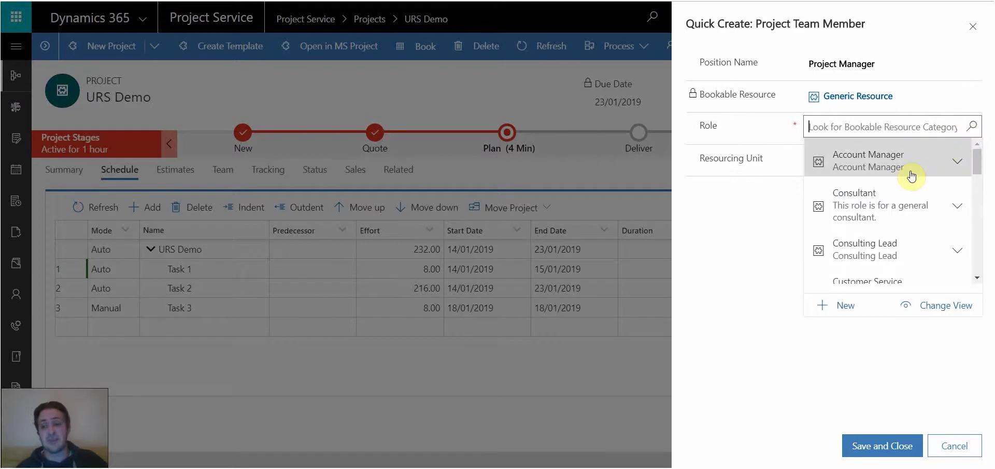
scroll(911, 187, "down", 5)
scroll(911, 188, "down", 5)
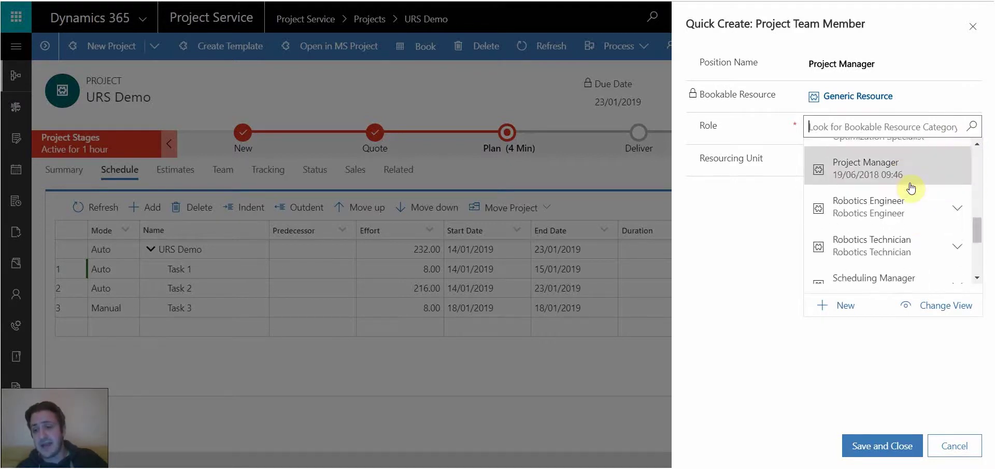
scroll(912, 187, "down", 1)
scroll(910, 218, "up", 6)
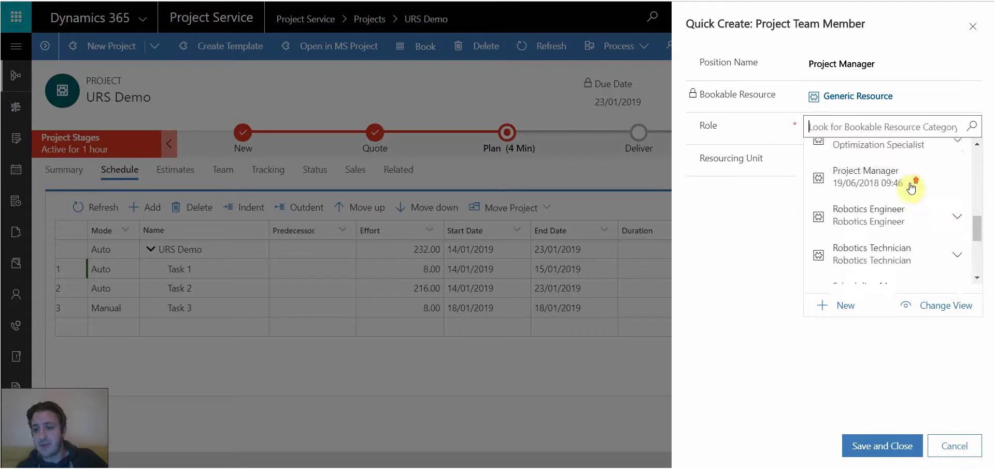
left_click(889, 248)
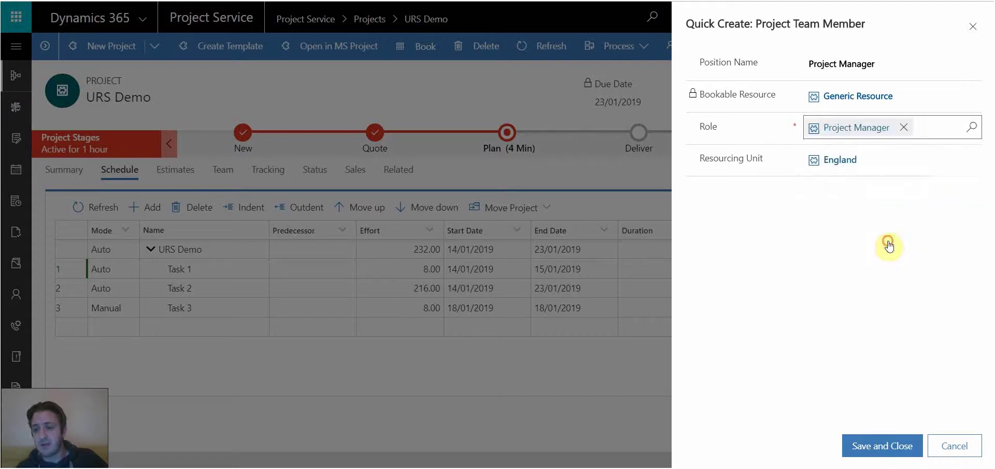
left_click(883, 447)
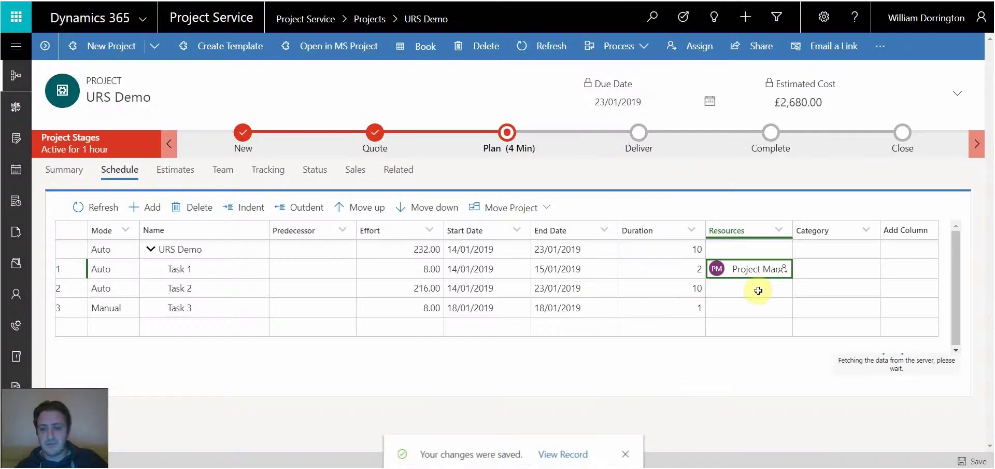
Step: Staff Task 2 with a new 'Consultant' team member holding the Consultant role
left_click(777, 292)
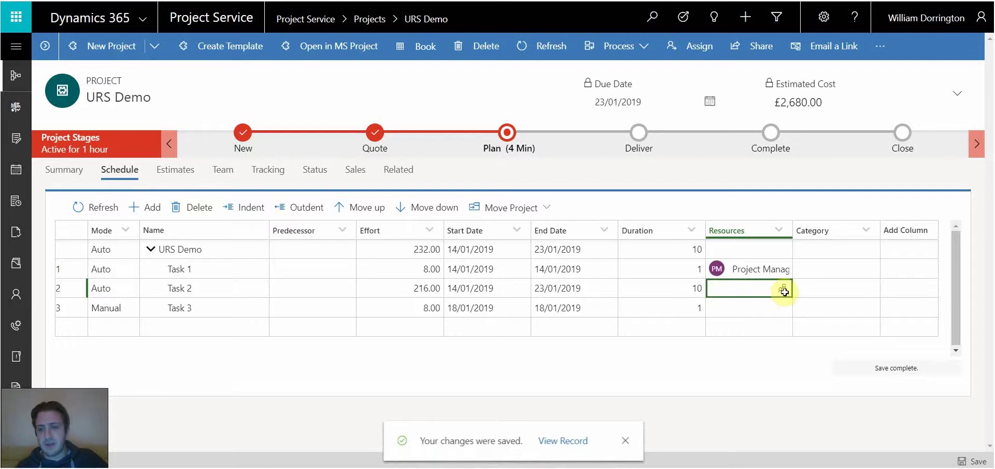
left_click(784, 291)
left_click(631, 357)
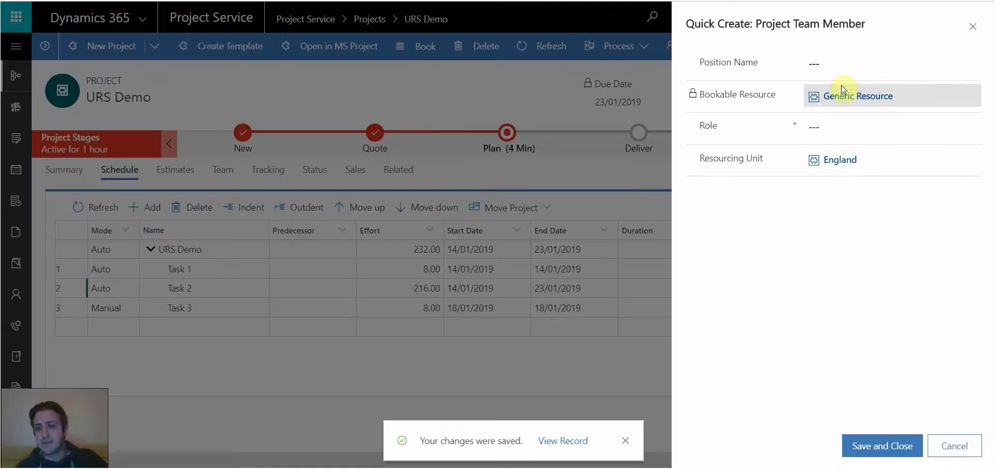
type("Consu")
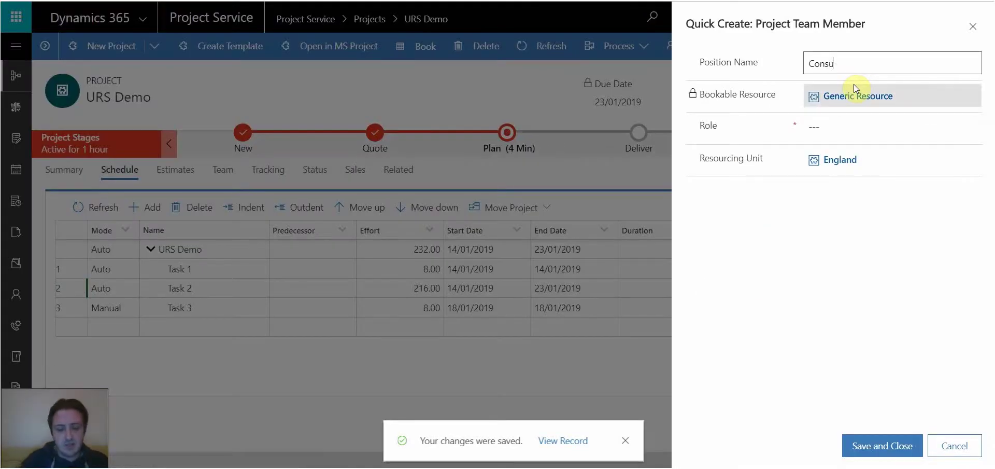
type("ltant")
left_click(837, 126)
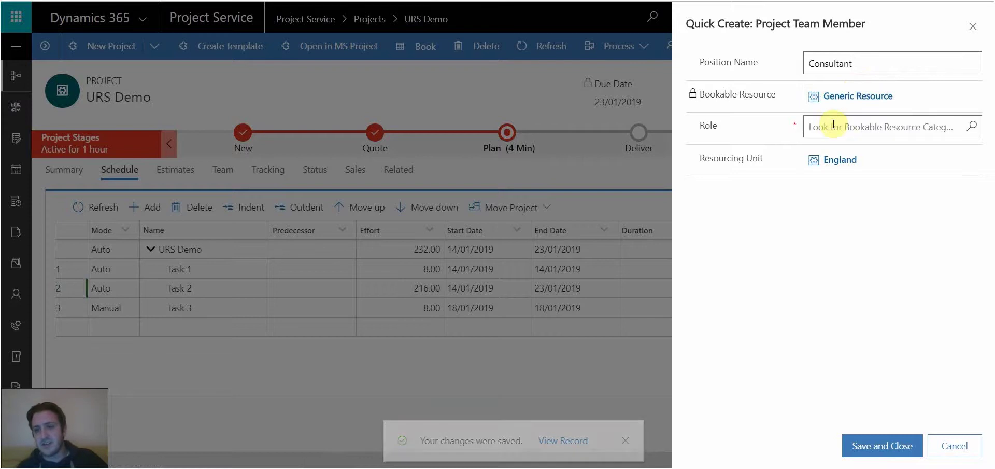
left_click(972, 126)
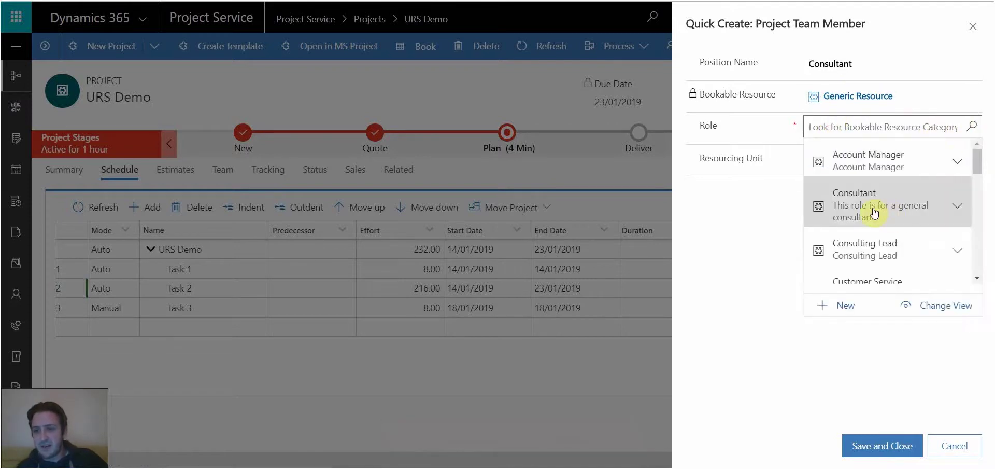
left_click(875, 212)
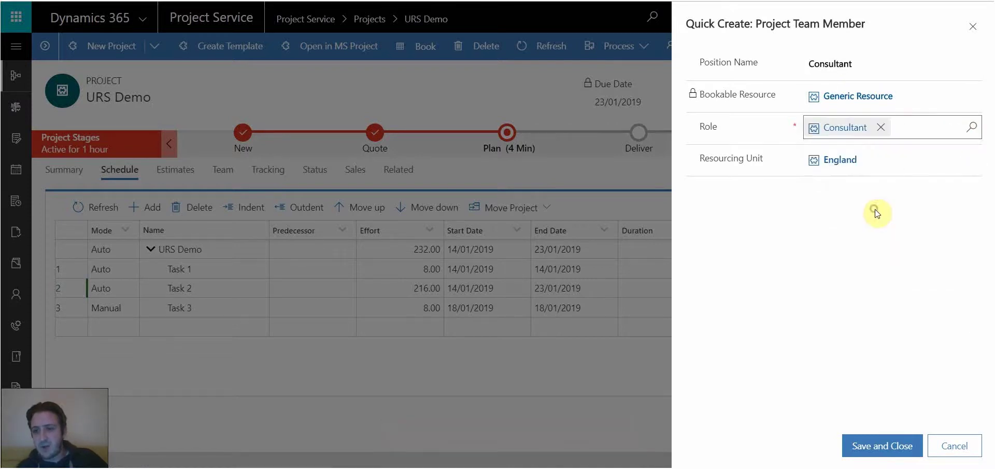
left_click(858, 446)
Step: Create a 'Consultant Lead' team member with the Consulting Lead role for Task 3
left_click(750, 309)
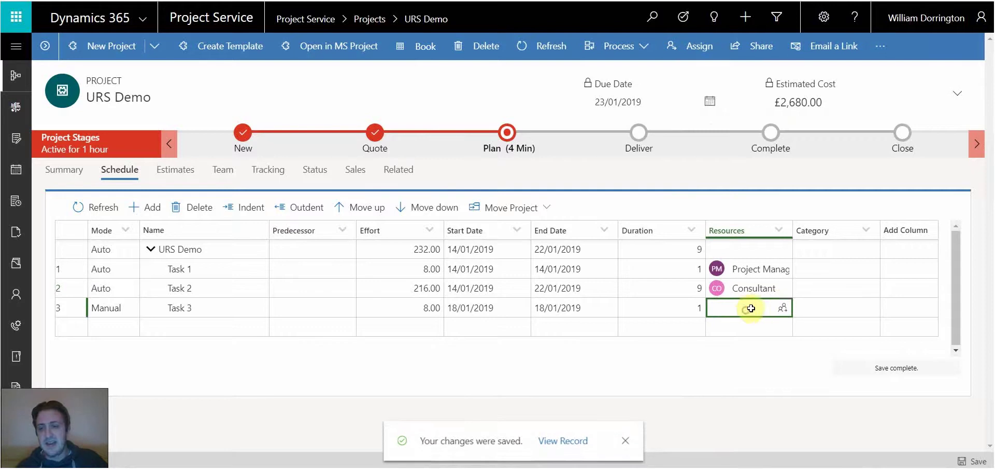
left_click(782, 309)
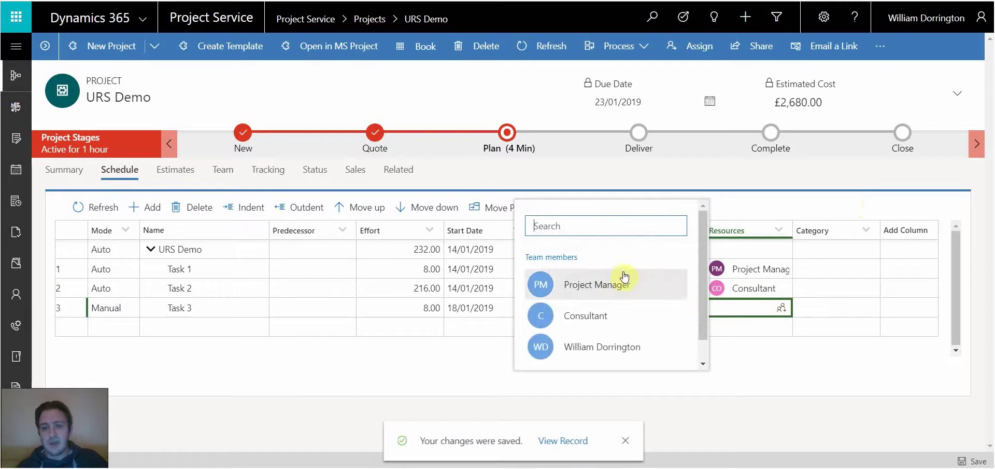
scroll(642, 342, "down", 1)
left_click(615, 363)
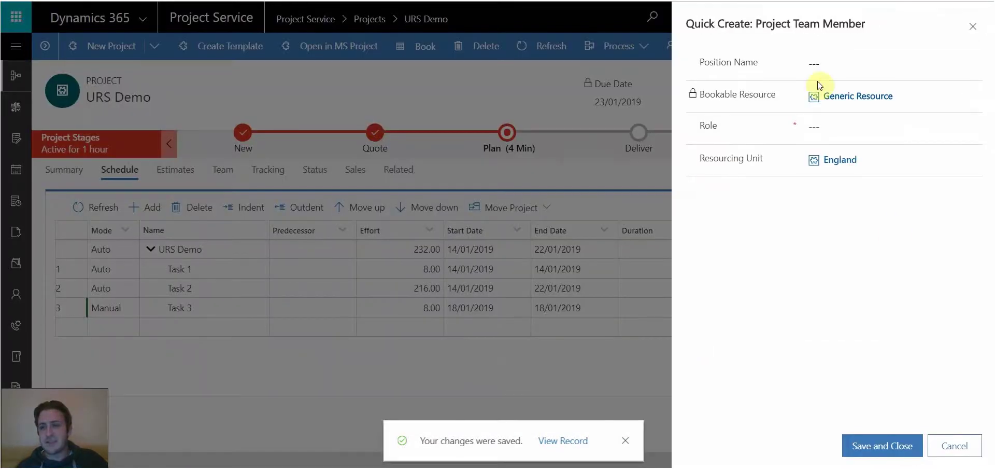
left_click(824, 63)
type("Co")
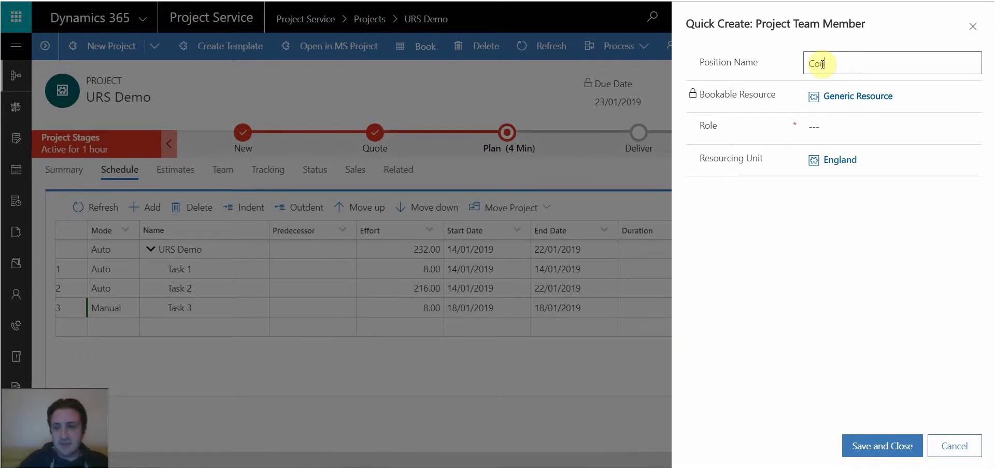
type("nsultant Lead")
left_click(838, 124)
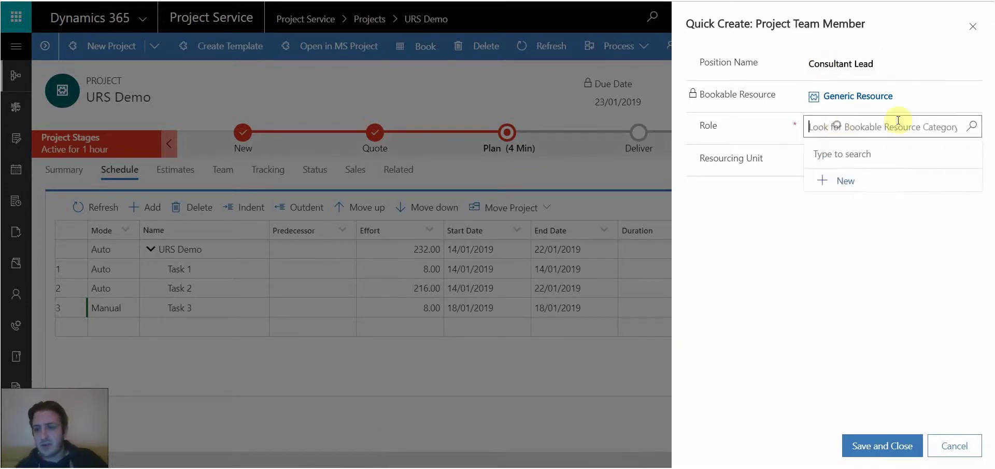
left_click(972, 126)
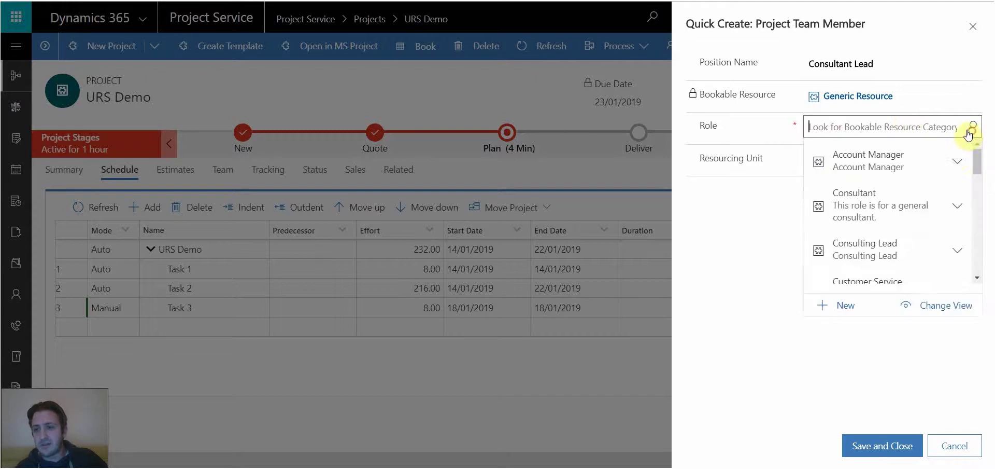
left_click(908, 238)
left_click(861, 441)
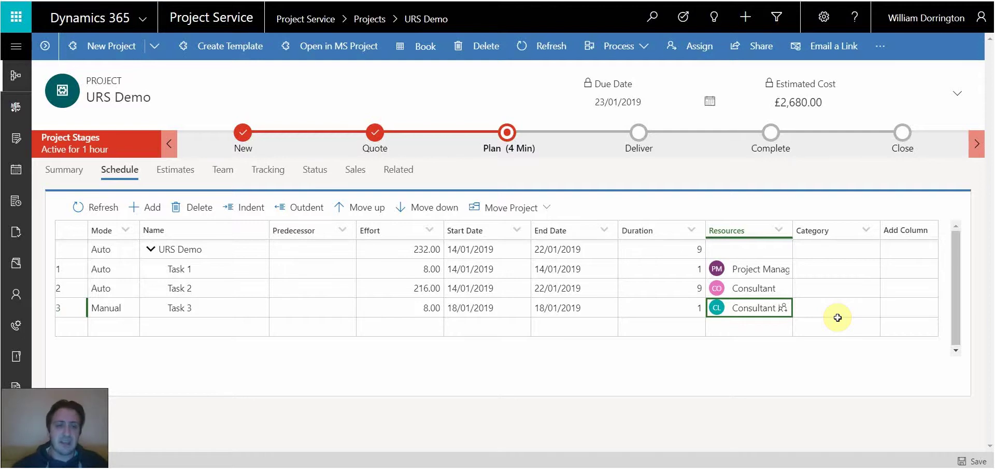
Step: Refresh the URS Demo Team members list and clear the selection
left_click(225, 176)
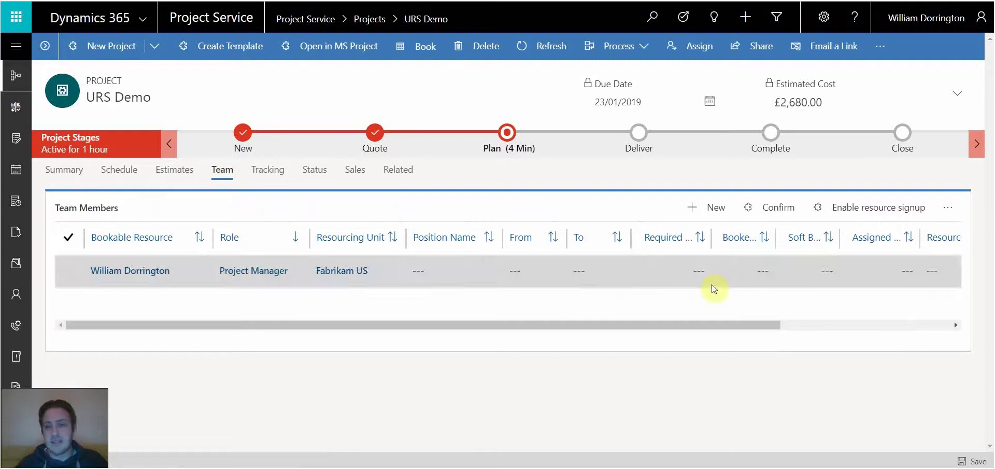
left_click(116, 170)
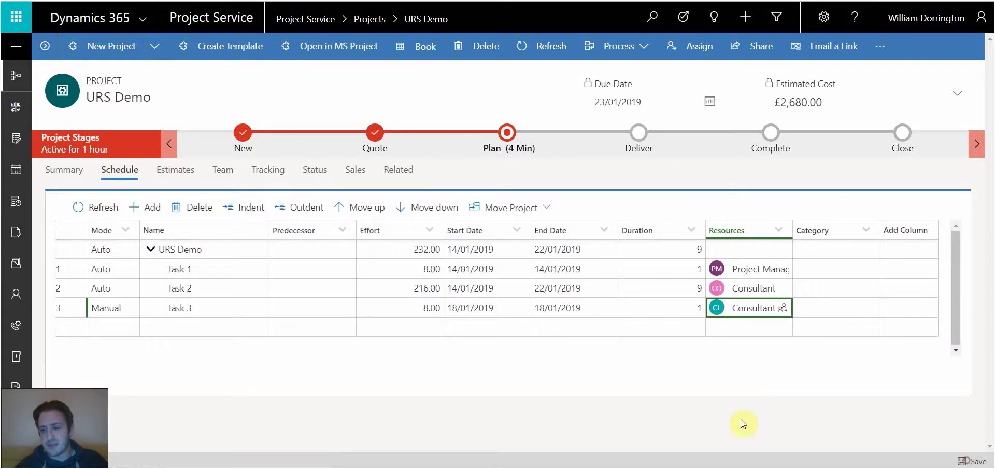
left_click(223, 173)
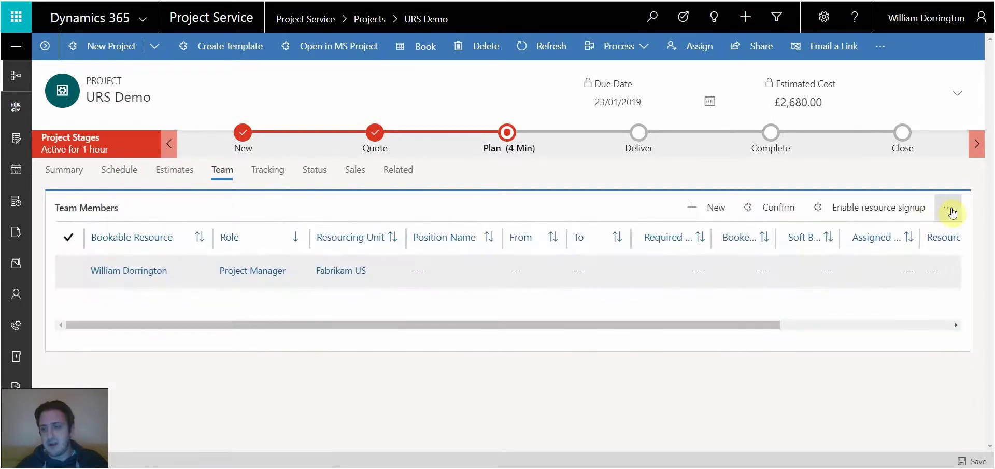
left_click(951, 212)
left_click(830, 242)
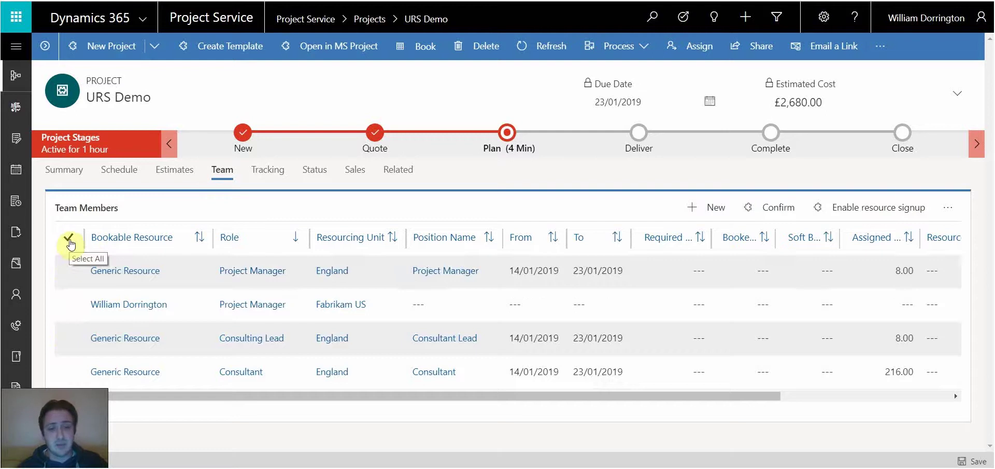
left_click(69, 238)
left_click(67, 304)
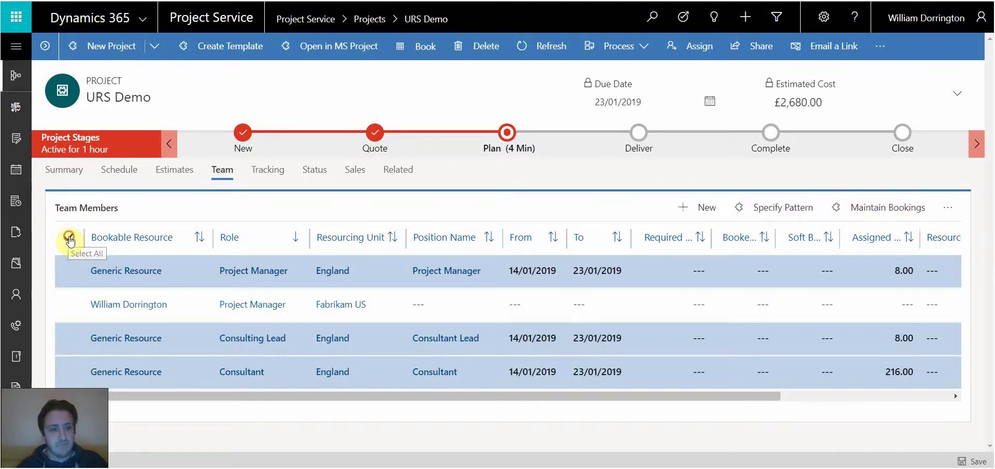
left_click(74, 245)
Step: Generate a resource requirement for the Project Manager team member
left_click(377, 275)
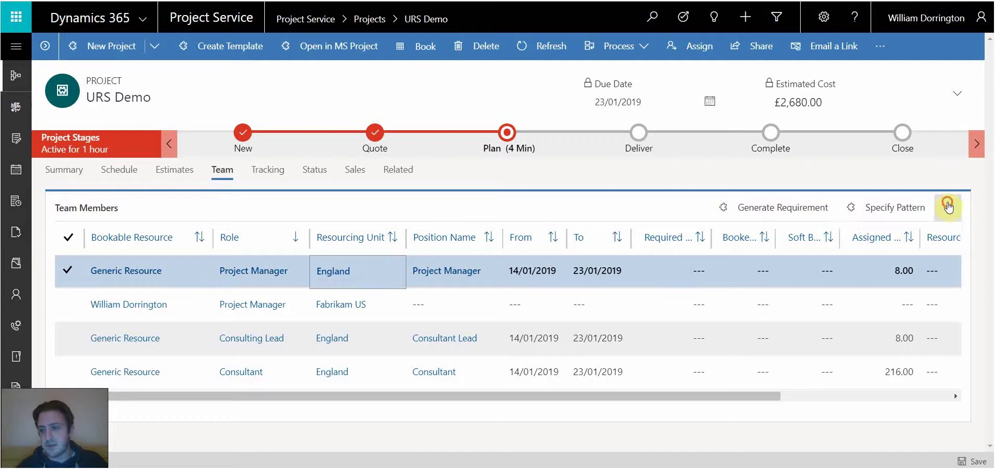
left_click(948, 207)
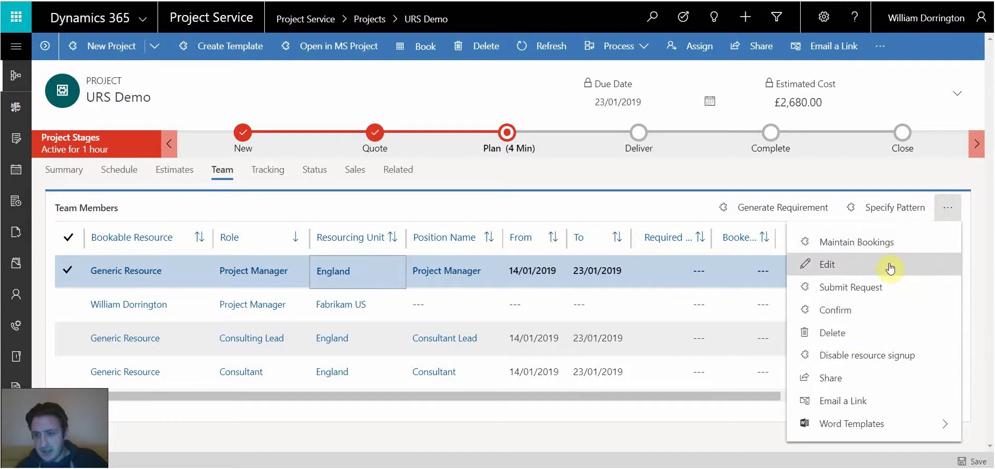
left_click(757, 208)
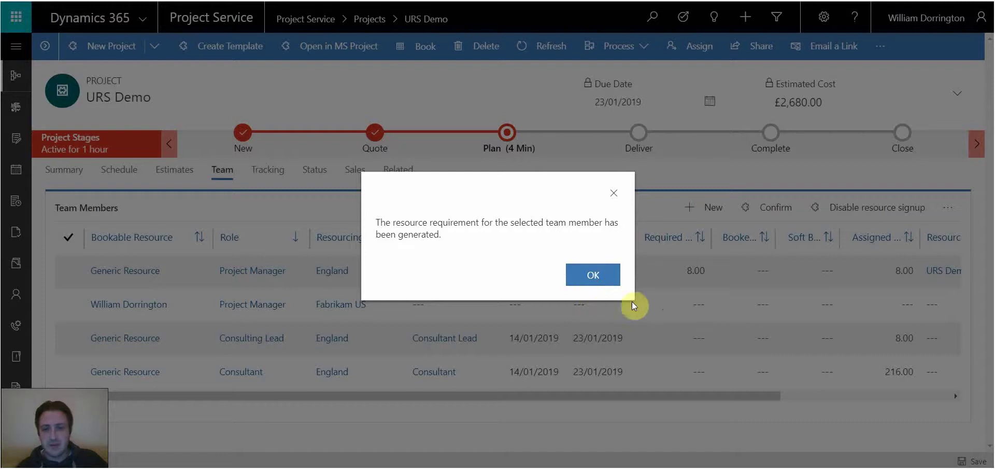
left_click(596, 275)
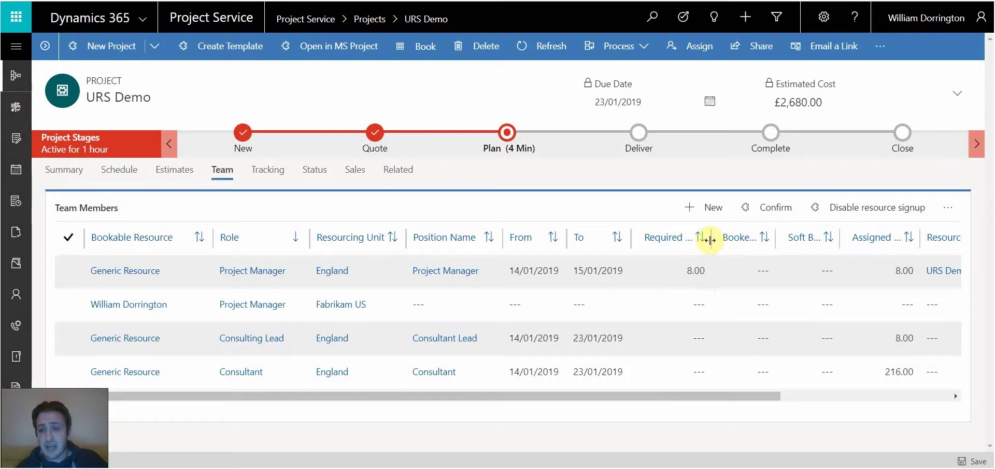
Step: Generate resource requirements for the Consulting Lead and Consultant team members
left_click_drag(709, 239, 744, 239)
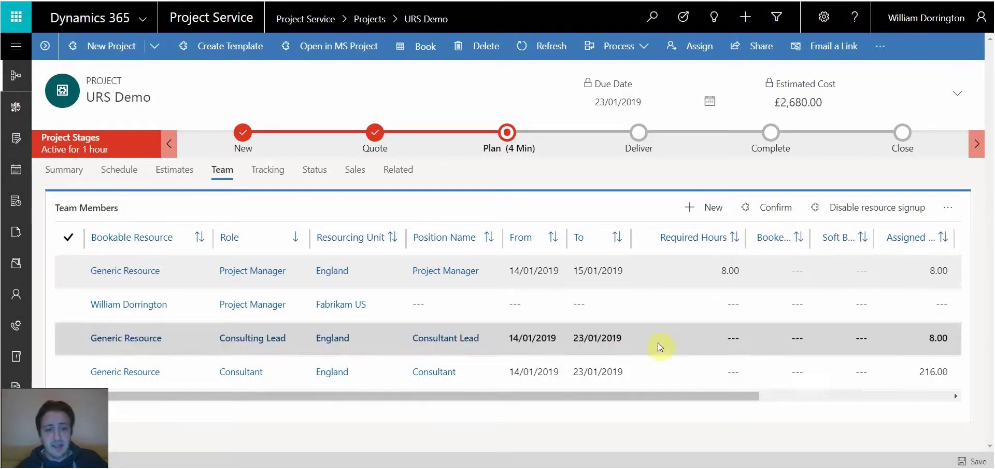
left_click(702, 346)
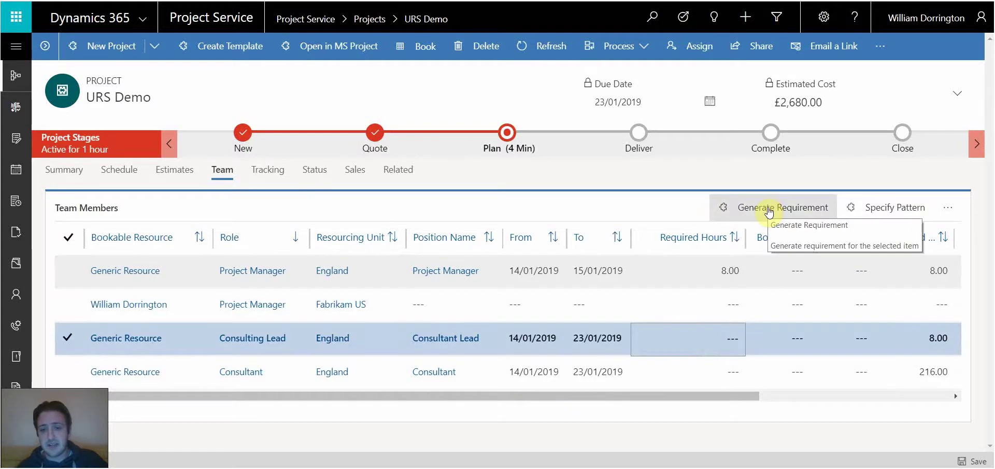
left_click(770, 209)
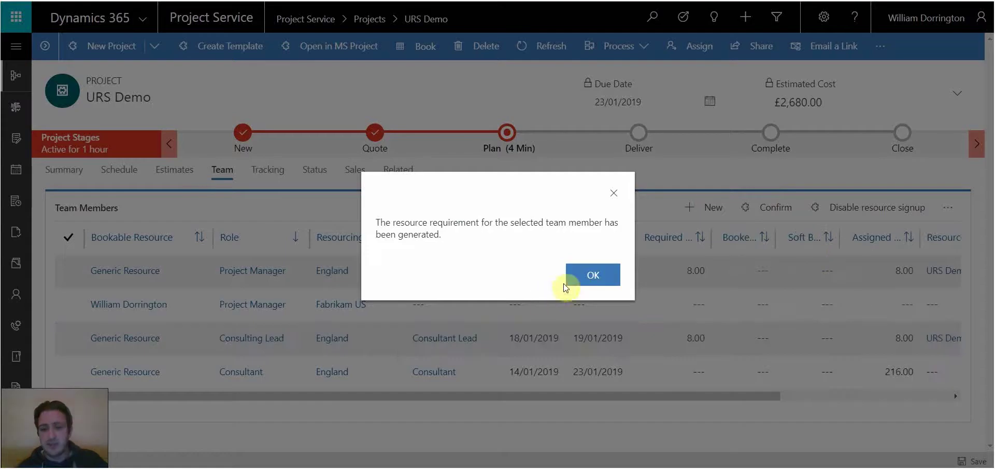
left_click(595, 281)
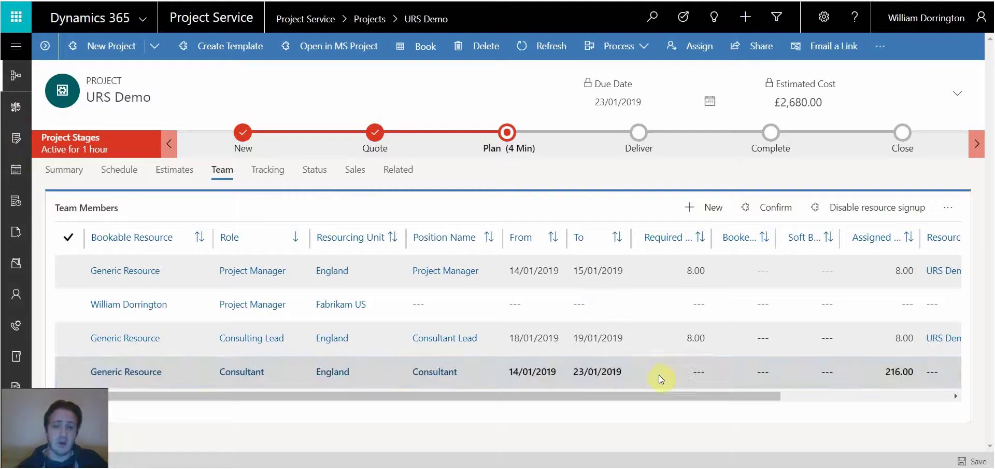
left_click(661, 376)
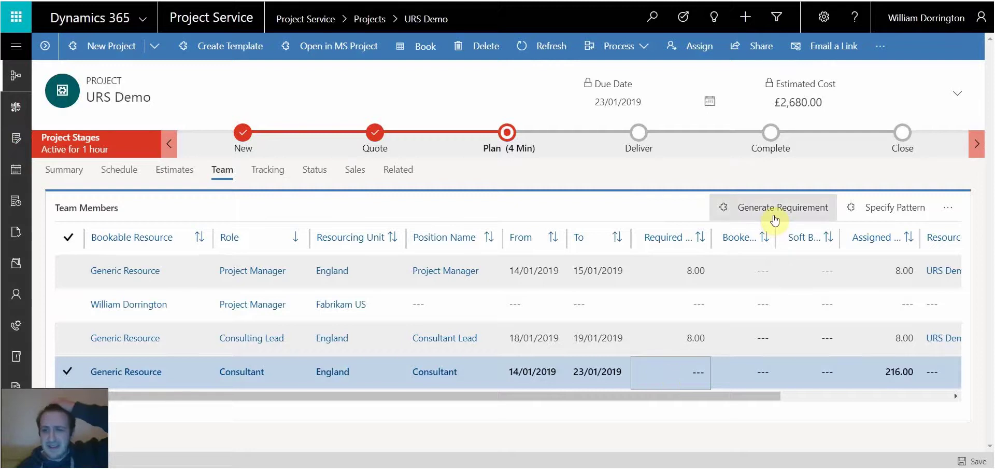
left_click(774, 217)
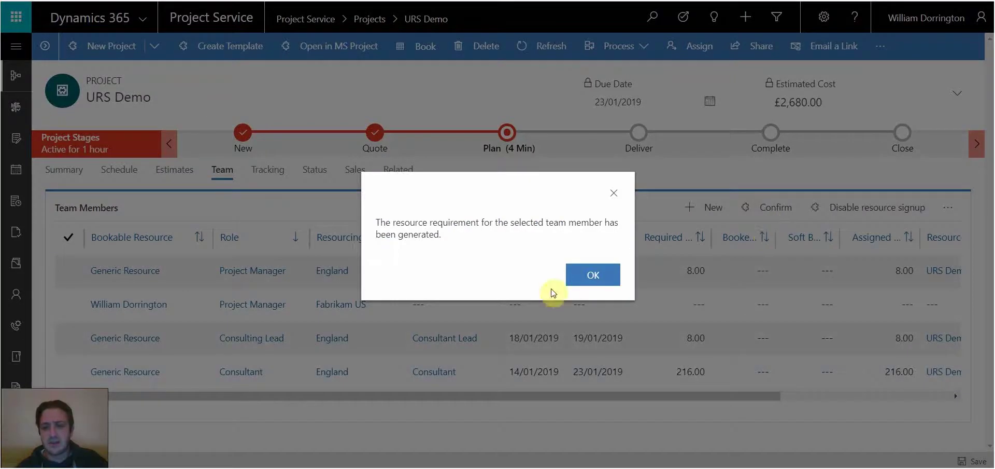
left_click(579, 282)
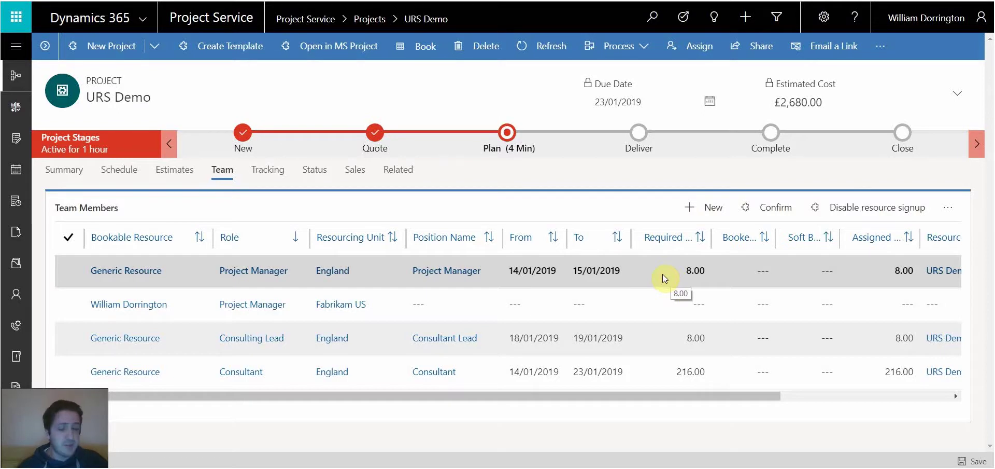
Step: Submit the Project Manager's request with comment 'Hey, this is really URGENT so hurry up!!!'
left_click(663, 274)
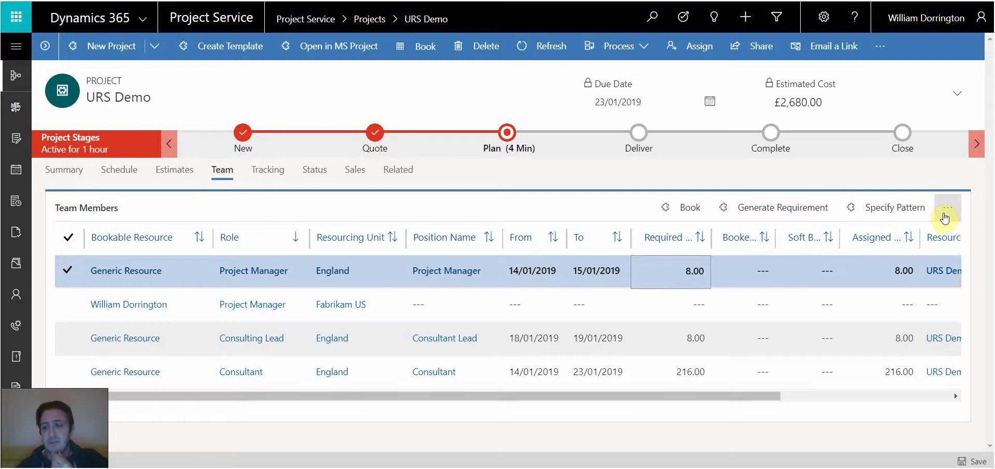
left_click(943, 212)
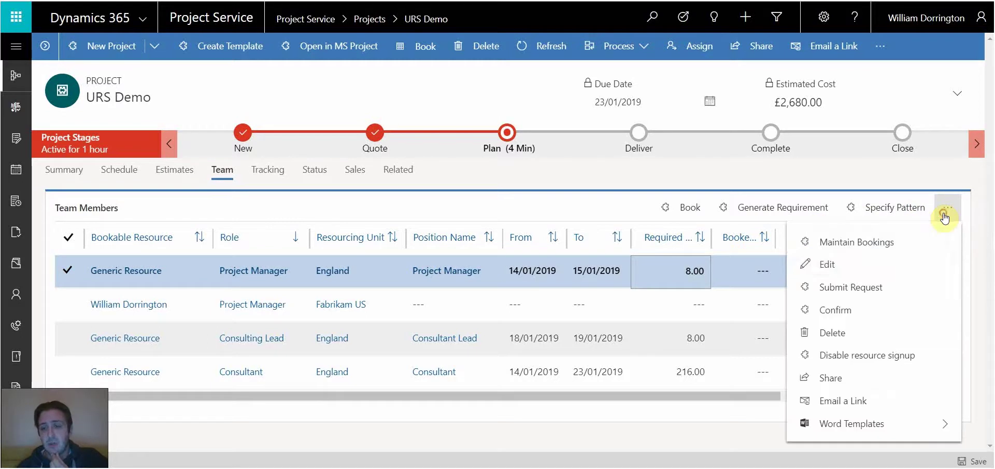
left_click(876, 291)
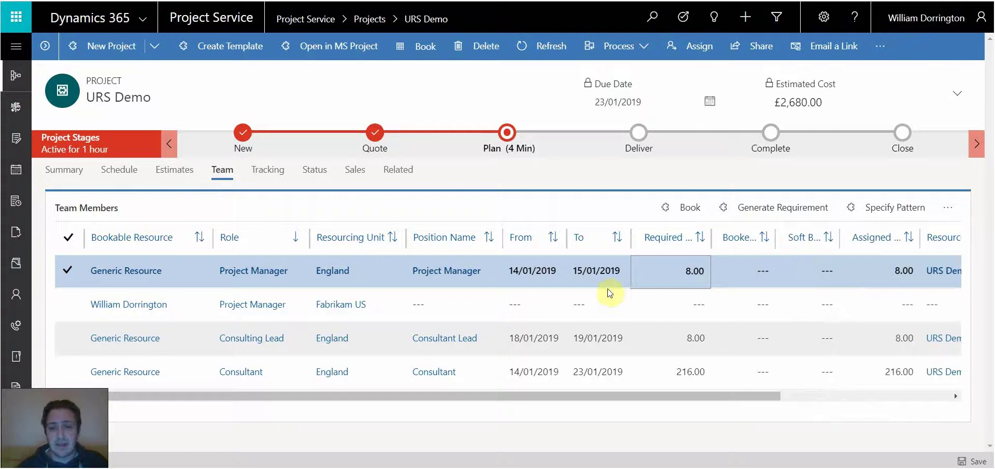
left_click(479, 234)
type("He")
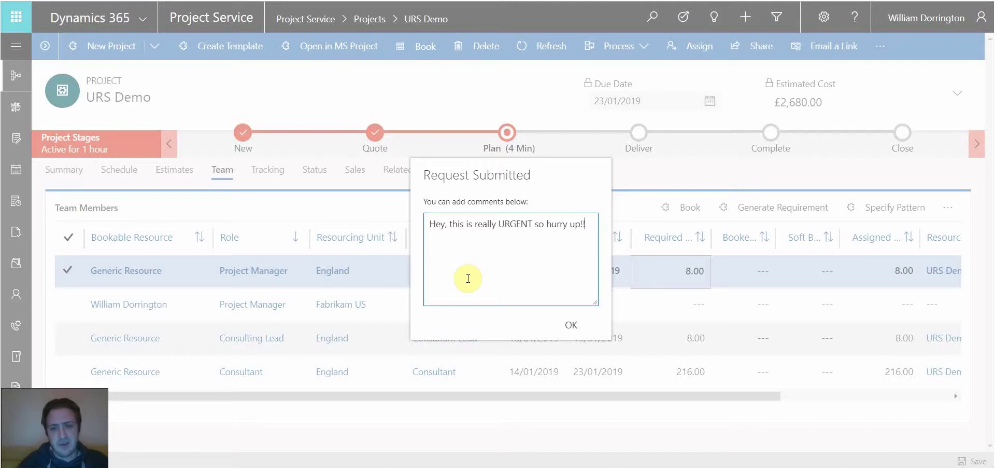
left_click(571, 325)
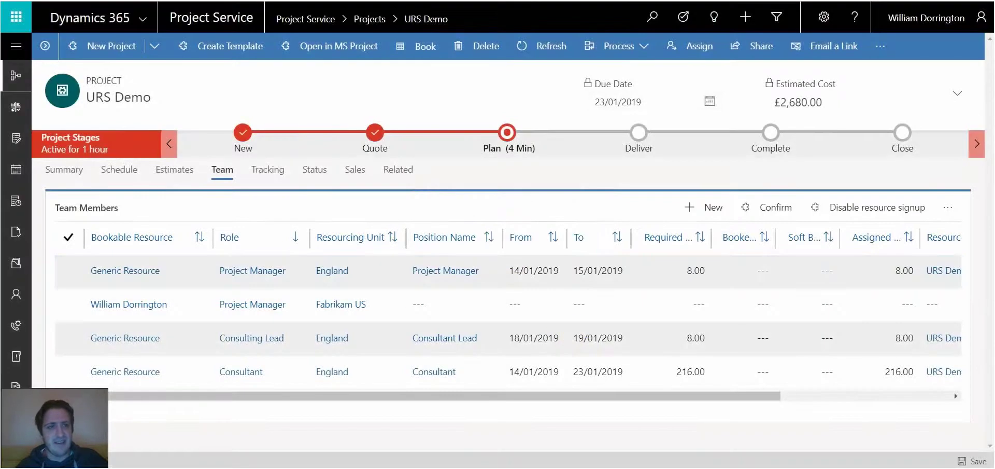
Step: Reload the page and open the URS Demo request from Resources > Resource Requests
right_click(95, 0)
left_click(154, 1)
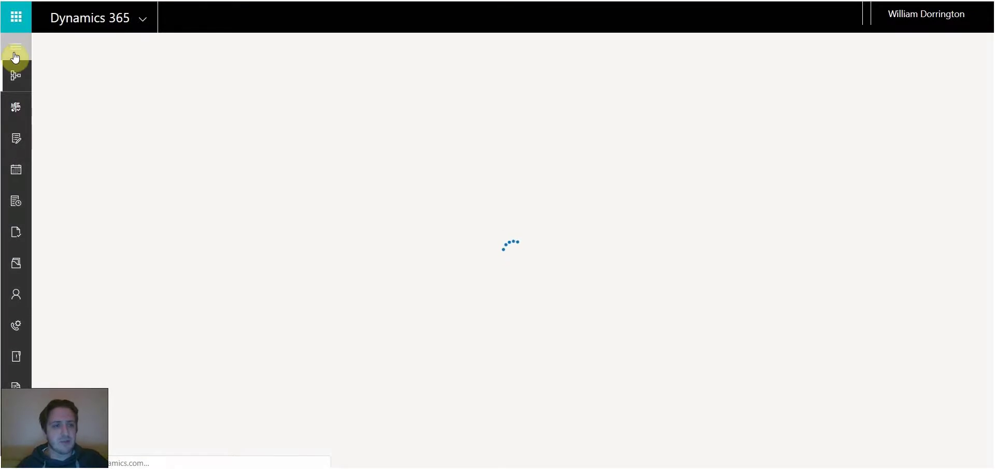
left_click(15, 52)
scroll(78, 285, "down", 4)
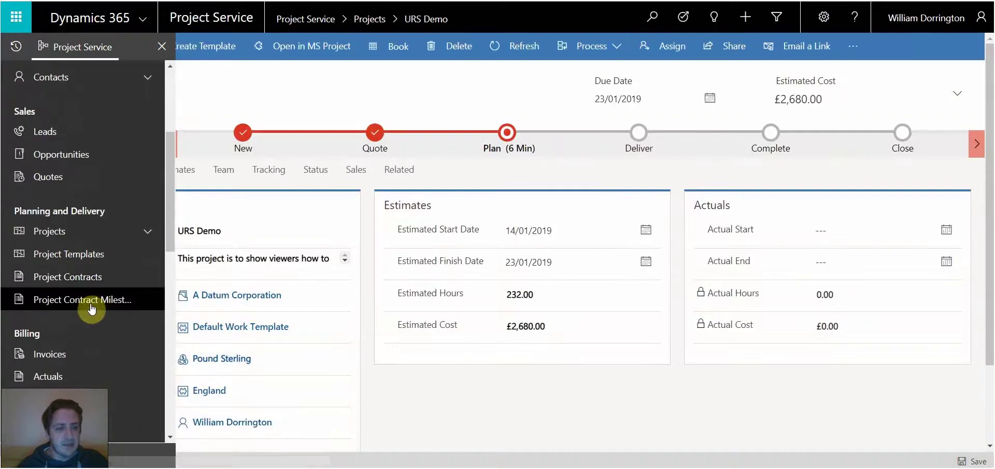
scroll(91, 306, "down", 4)
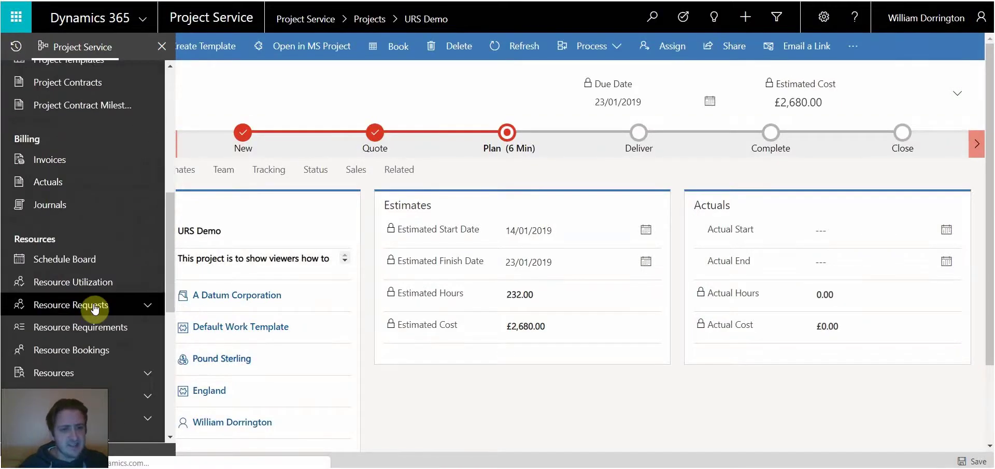
left_click(94, 306)
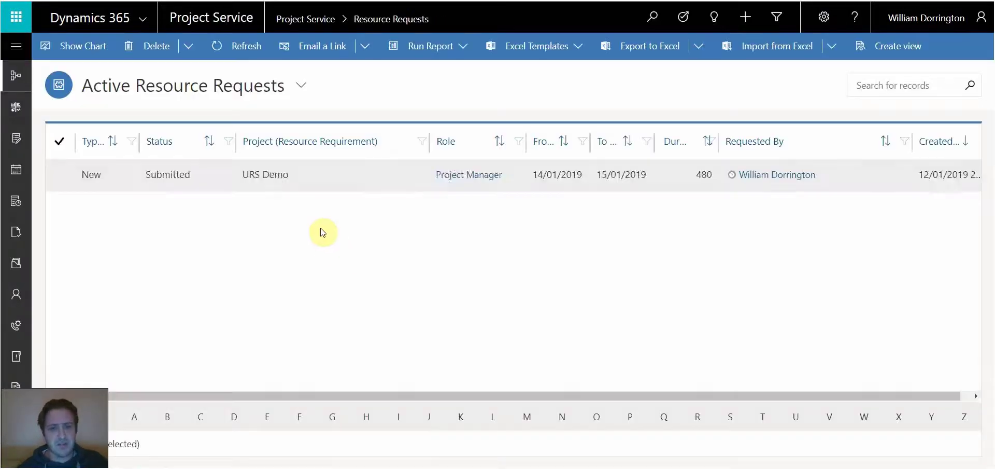
left_click(381, 182)
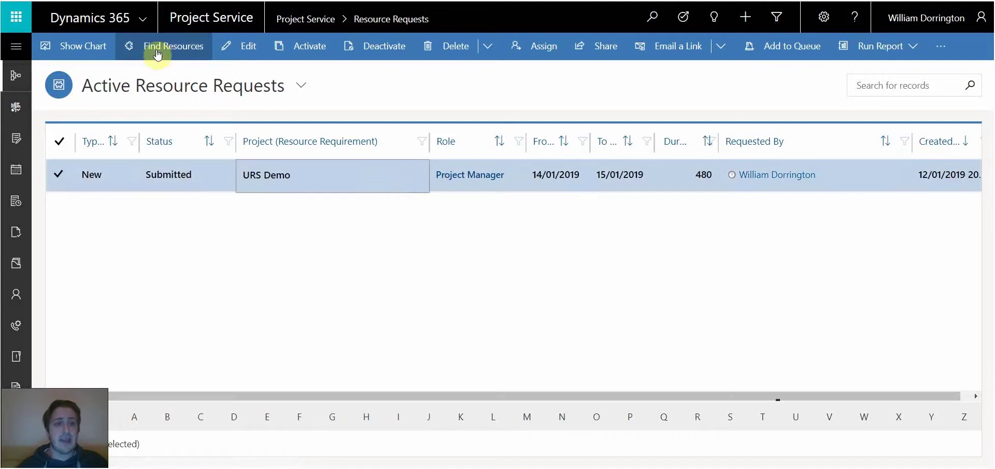
double_click(418, 181)
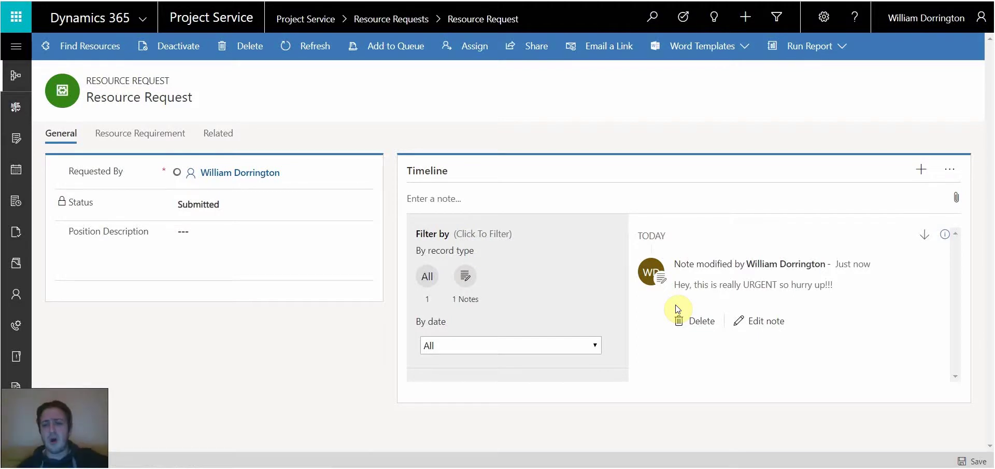
Step: Check the request's requirement details, then select the generic Project Manager on the project team
left_click(126, 139)
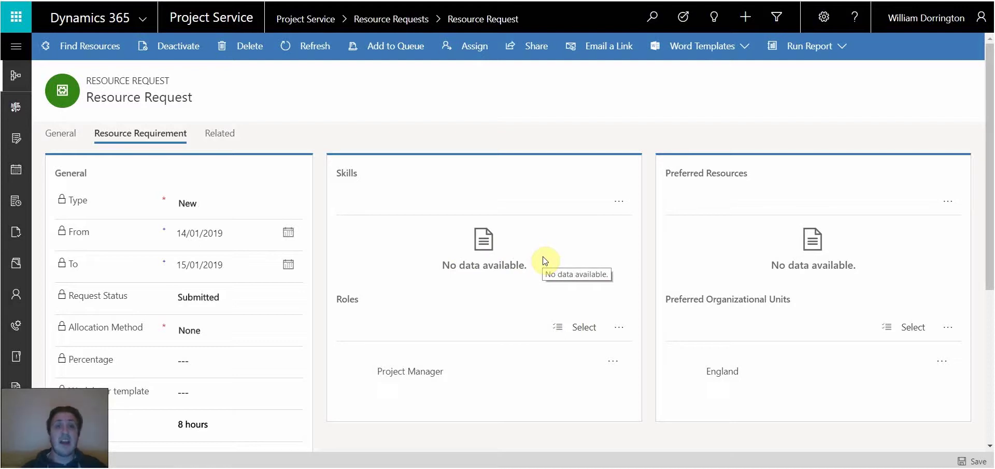
key("alt+Left")
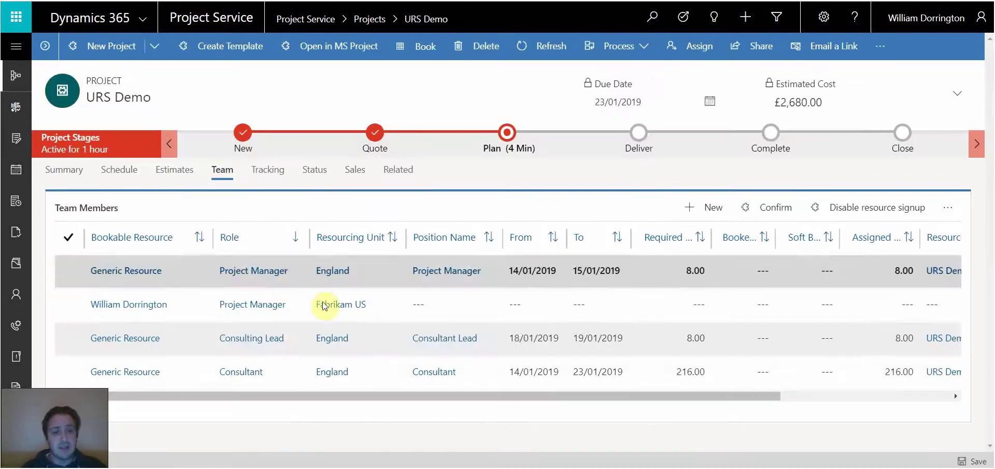
left_click(598, 369)
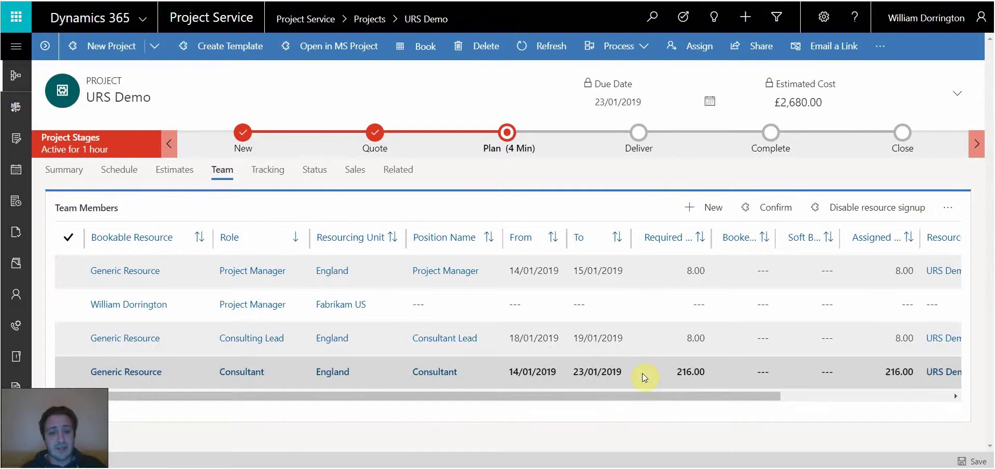
left_click(654, 270)
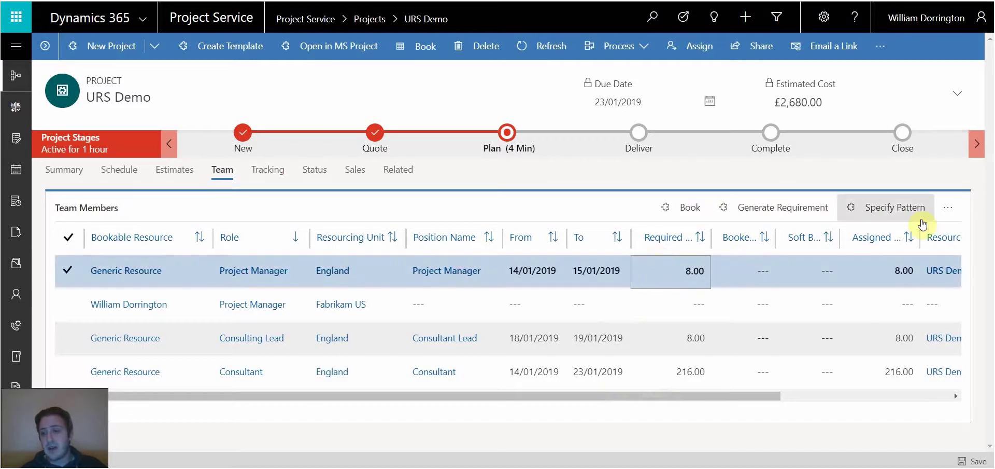
left_click(946, 210)
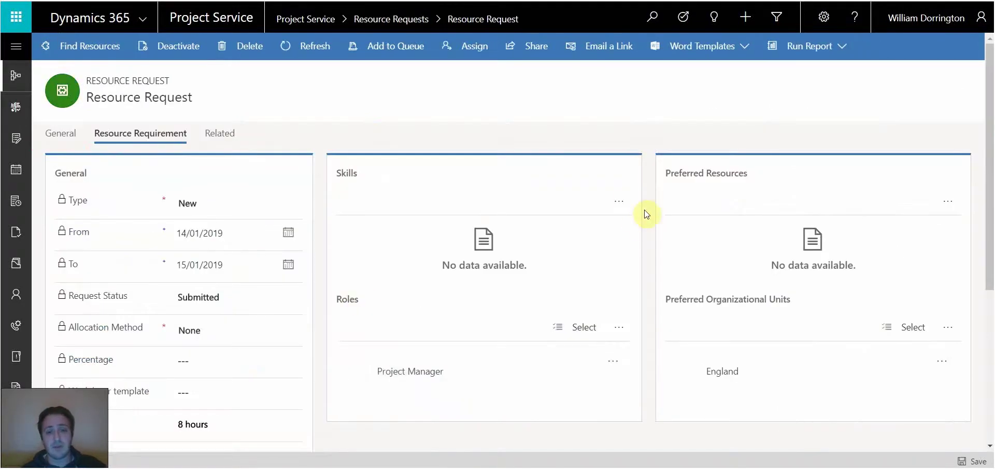
Step: Browse skill characteristics without adding one, then run Find Resources for the request
left_click(622, 200)
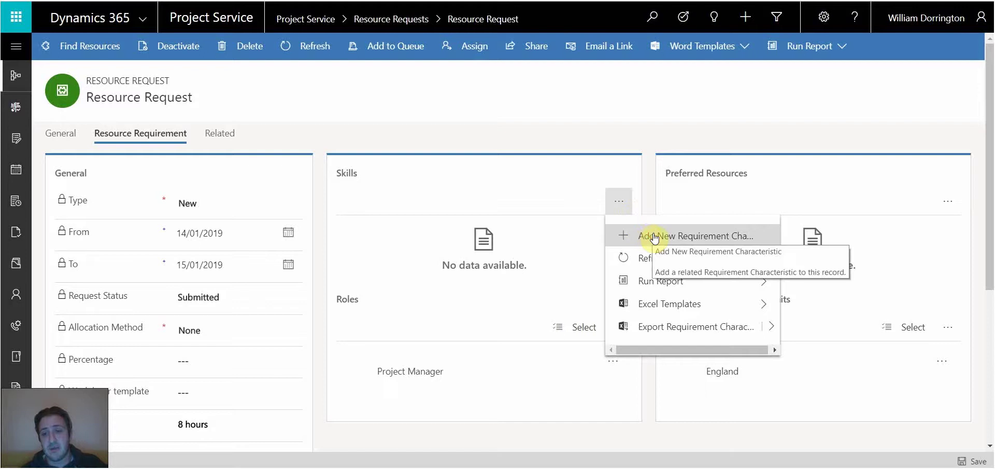
left_click(654, 237)
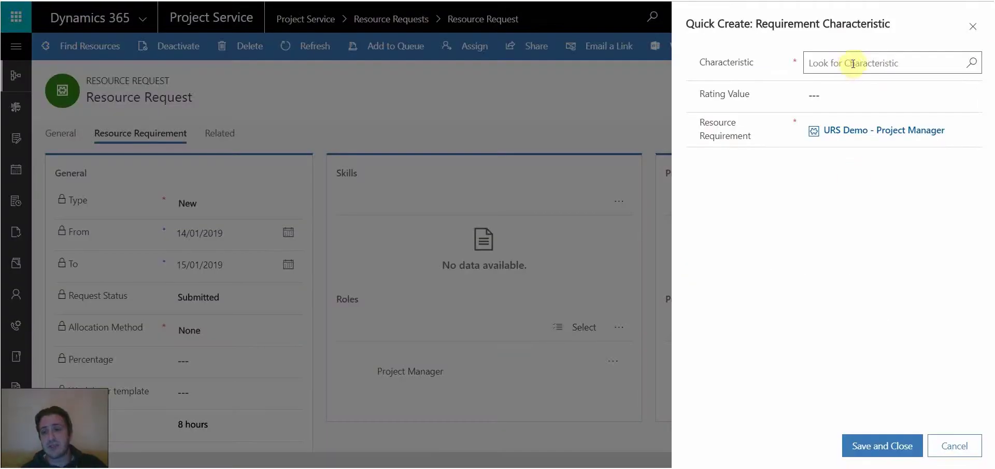
left_click(853, 63)
left_click(972, 62)
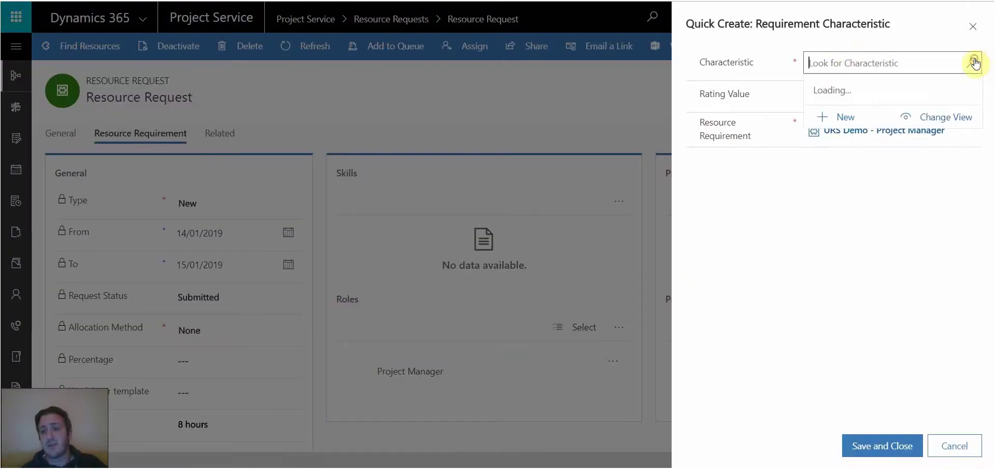
left_click(873, 300)
left_click(955, 445)
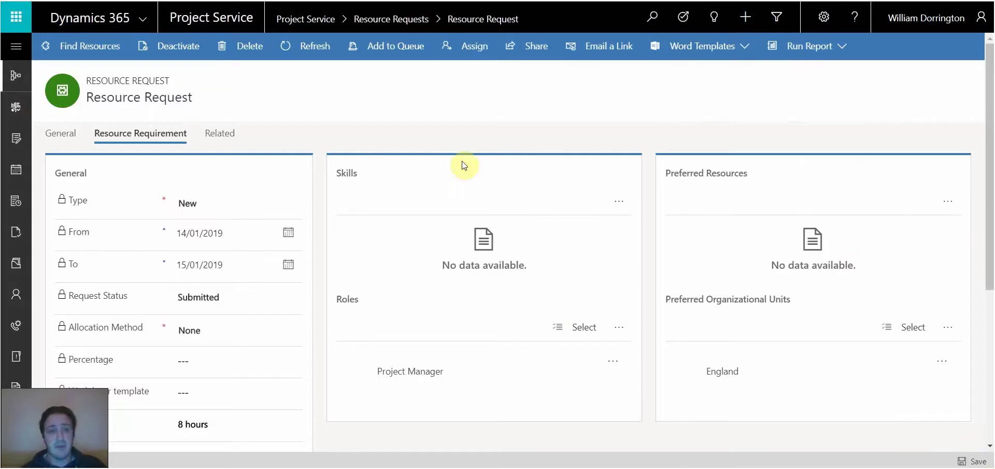
left_click(89, 48)
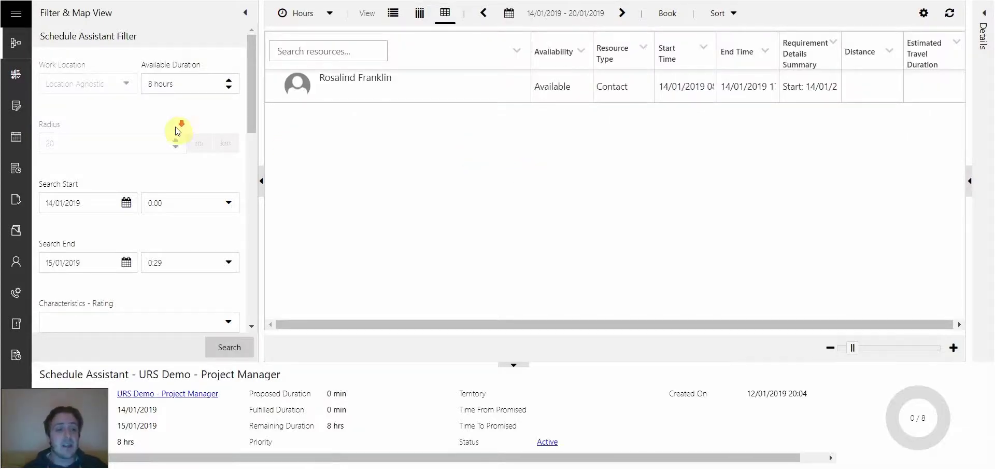
Step: Scroll the Filter & Map View to review the Roles and Organizational Units filters
scroll(176, 130, "down", 4)
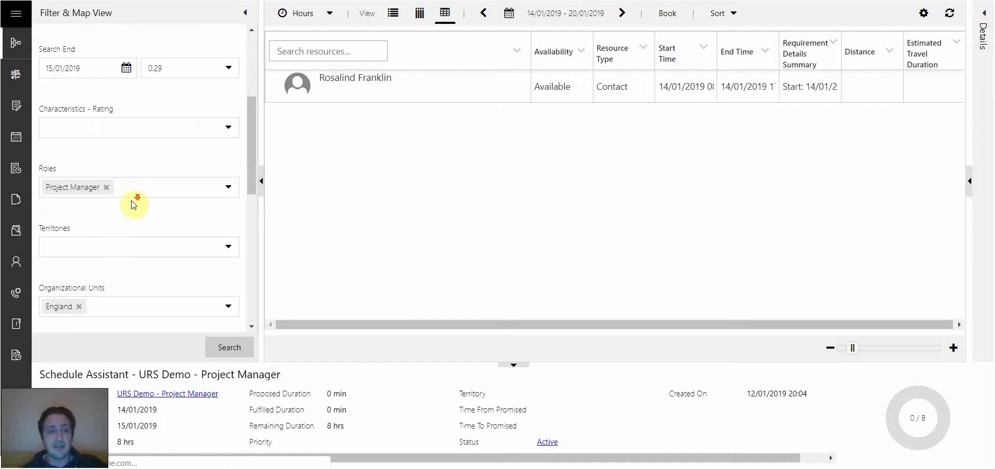
scroll(134, 204, "down", 1)
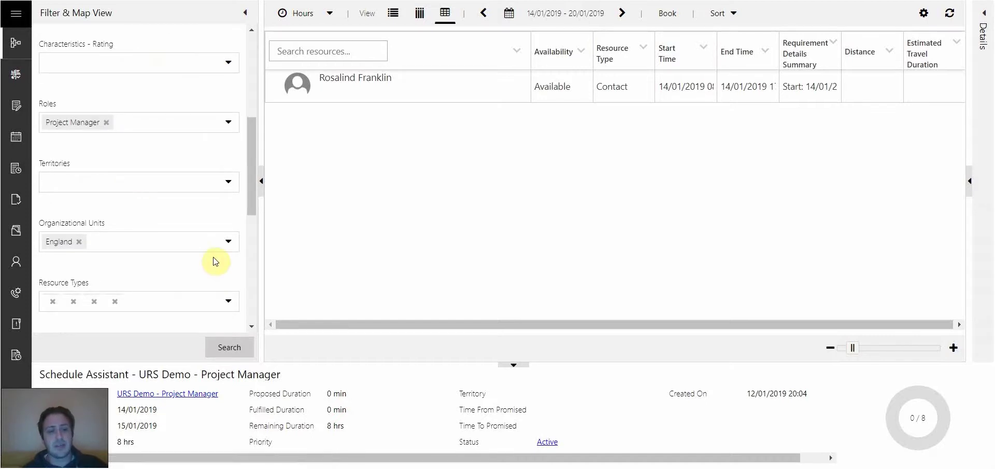
scroll(216, 260, "down", 1)
scroll(217, 261, "up", 2)
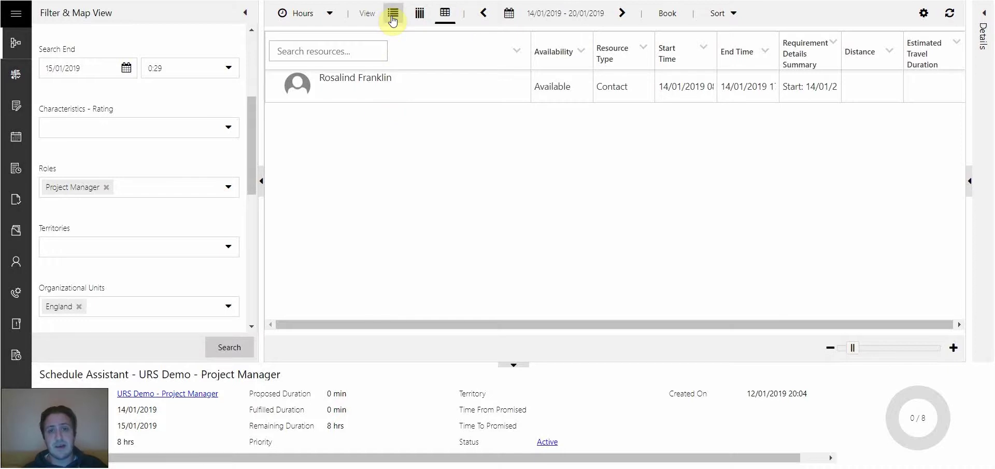
Step: Show the resource's 14/01–27/01 availability by day on the timeline and check its details card
left_click(392, 20)
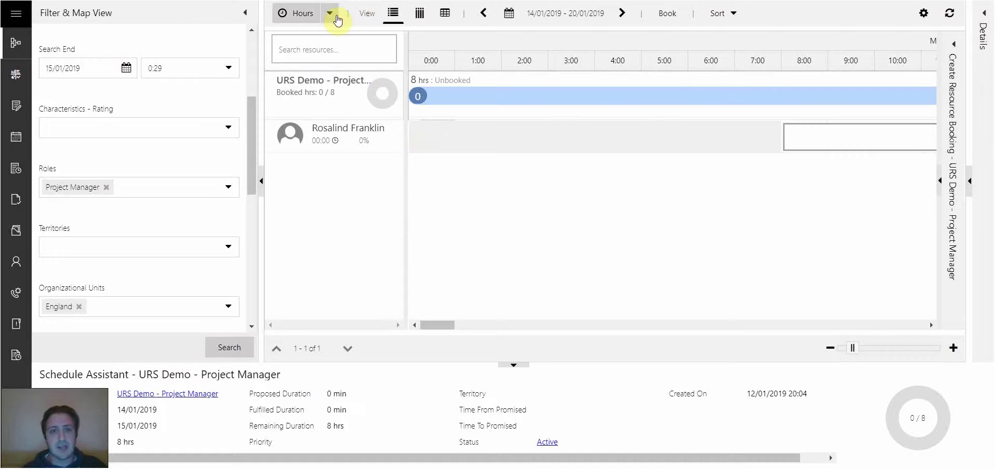
left_click(330, 13)
left_click(317, 56)
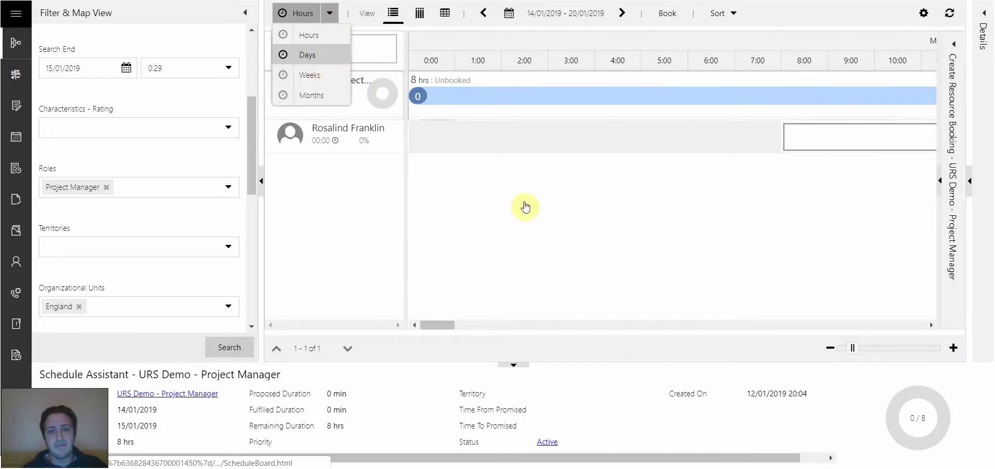
key("Return")
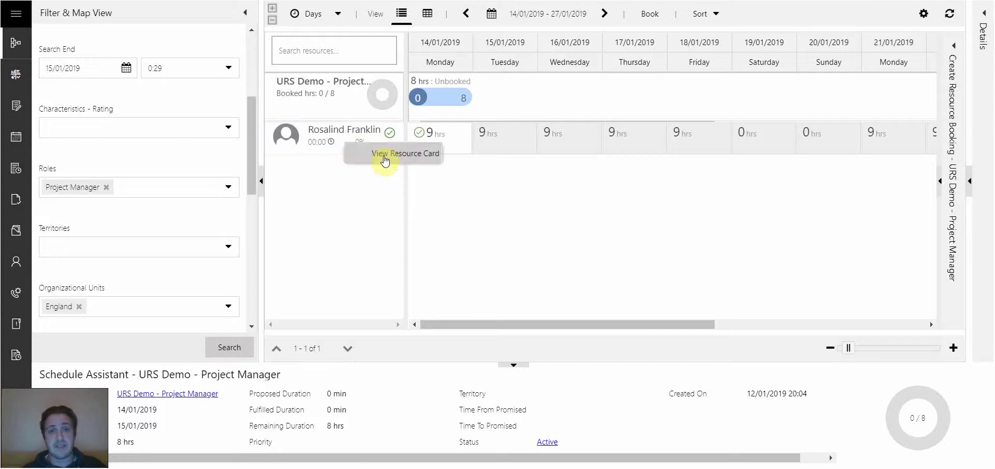
left_click(389, 159)
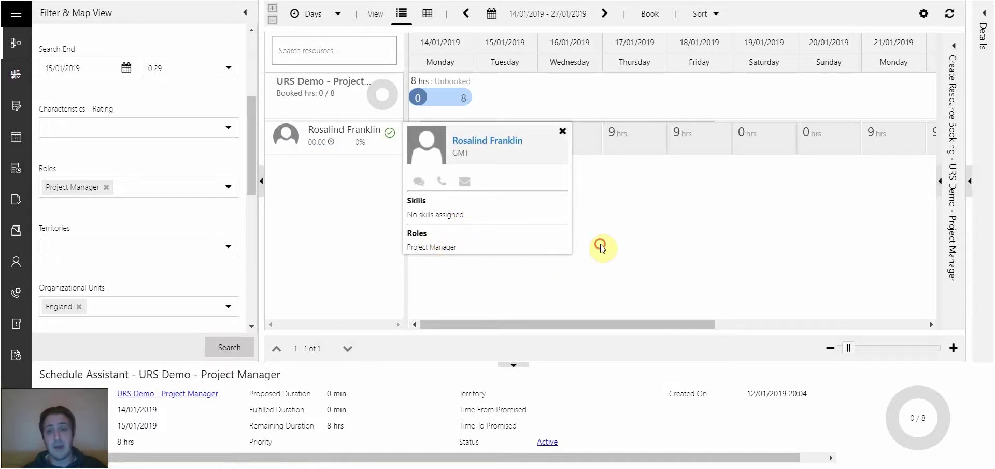
left_click(562, 131)
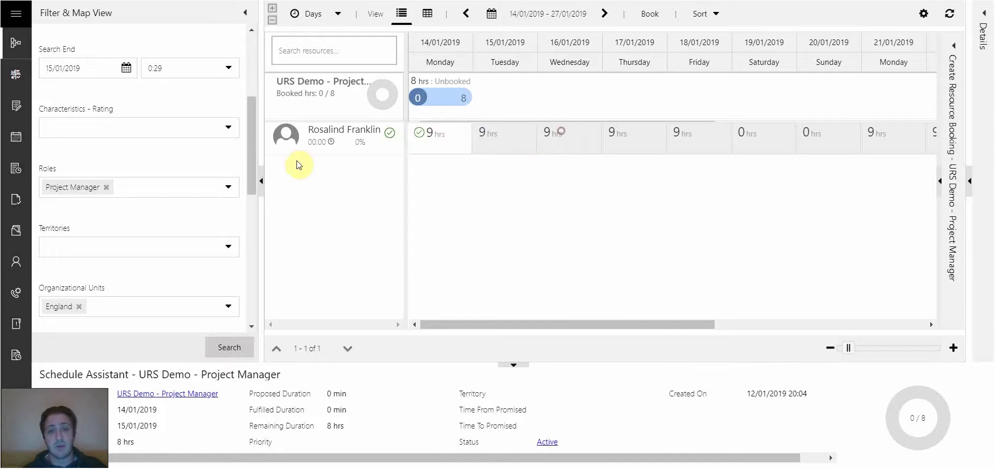
Step: Hard-book the available resource for 8 hours on 14/01, with double-booking left off
left_click(338, 145)
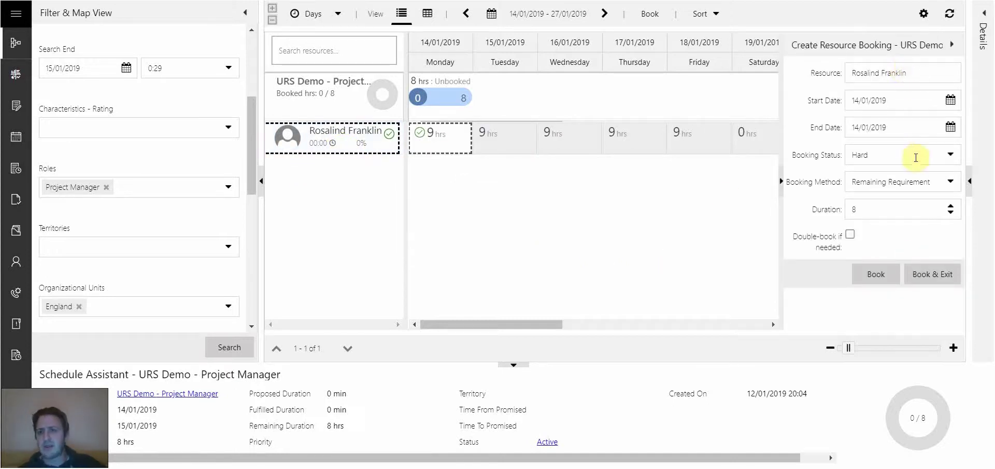
left_click(954, 158)
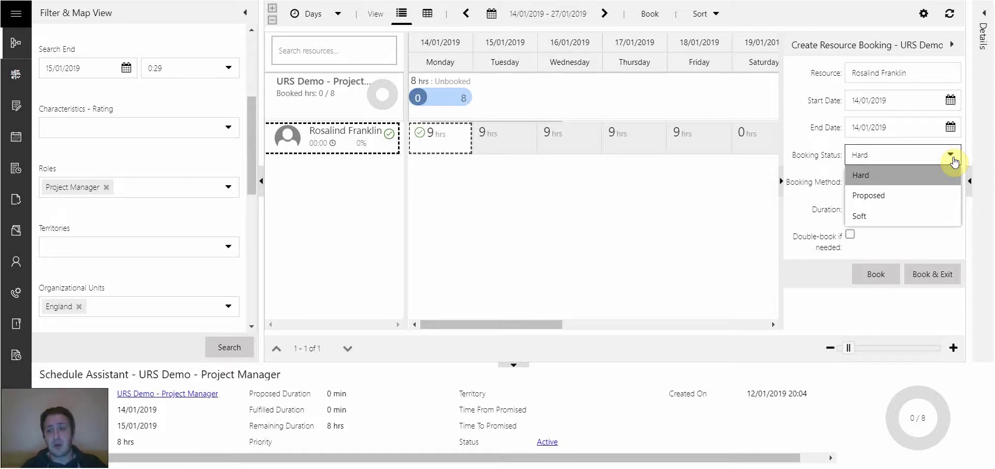
left_click(900, 175)
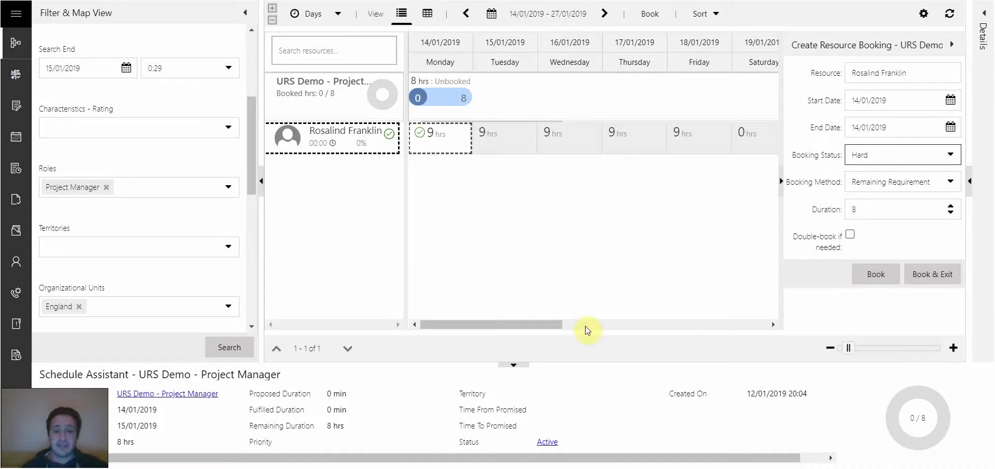
left_click(851, 236)
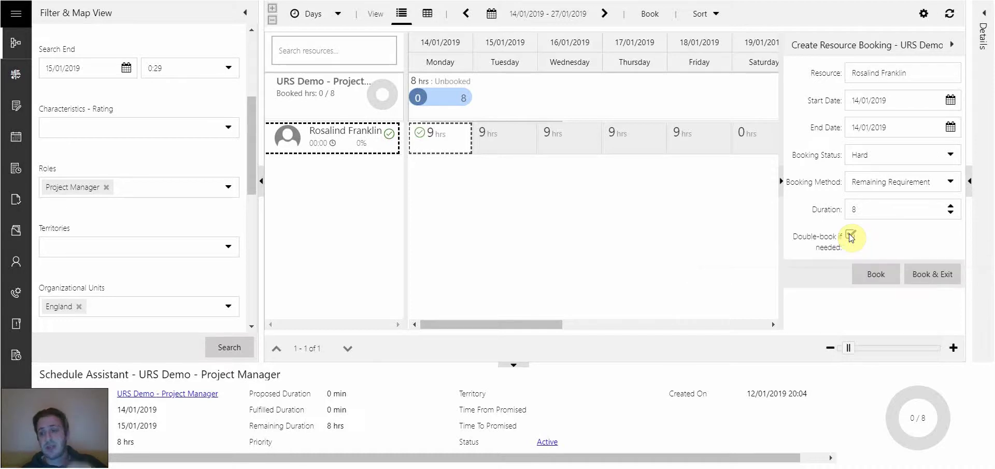
left_click(850, 235)
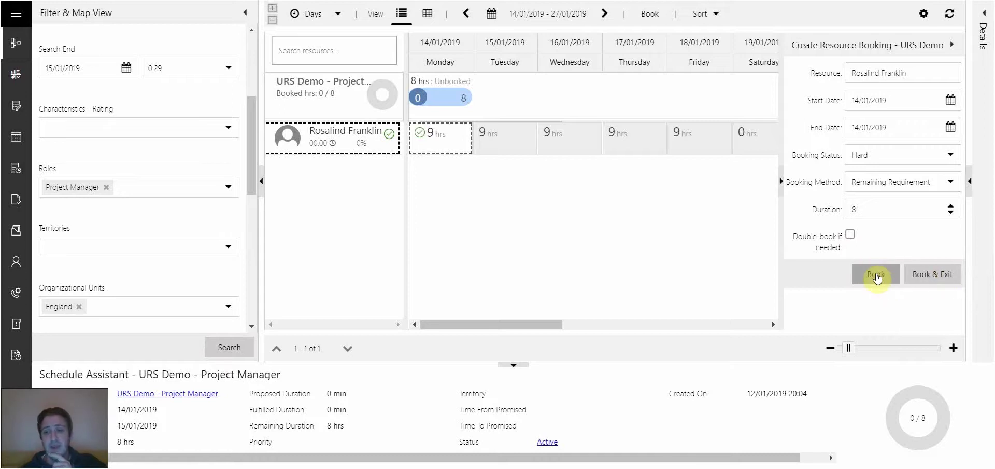
left_click(876, 275)
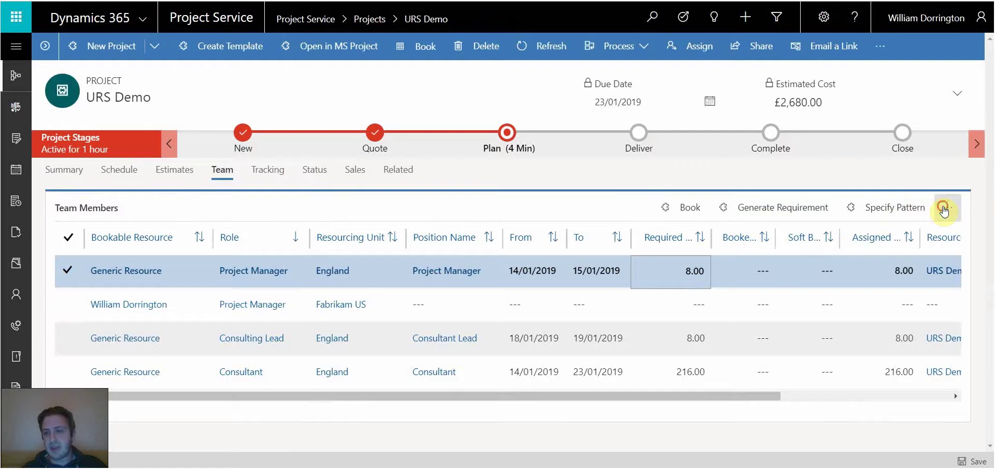
Step: Deselect the Project Manager row and refresh the team members list
left_click(943, 209)
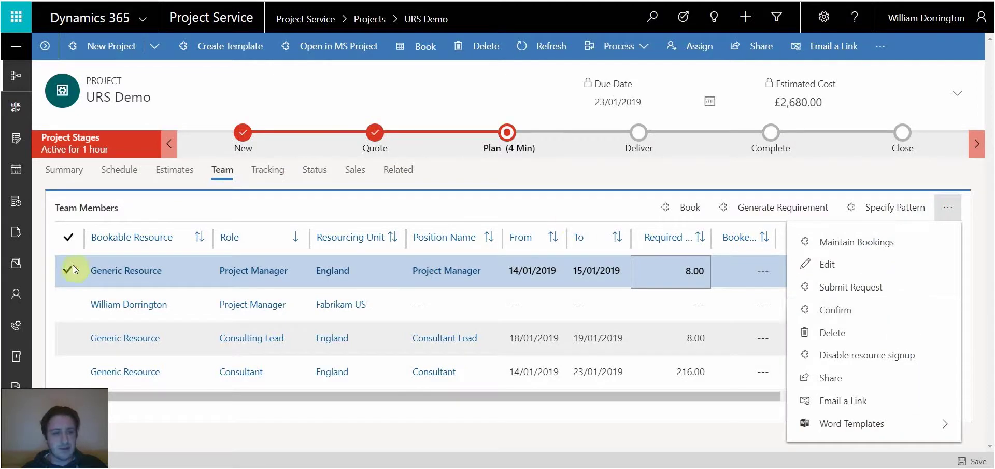
left_click(70, 269)
left_click(943, 209)
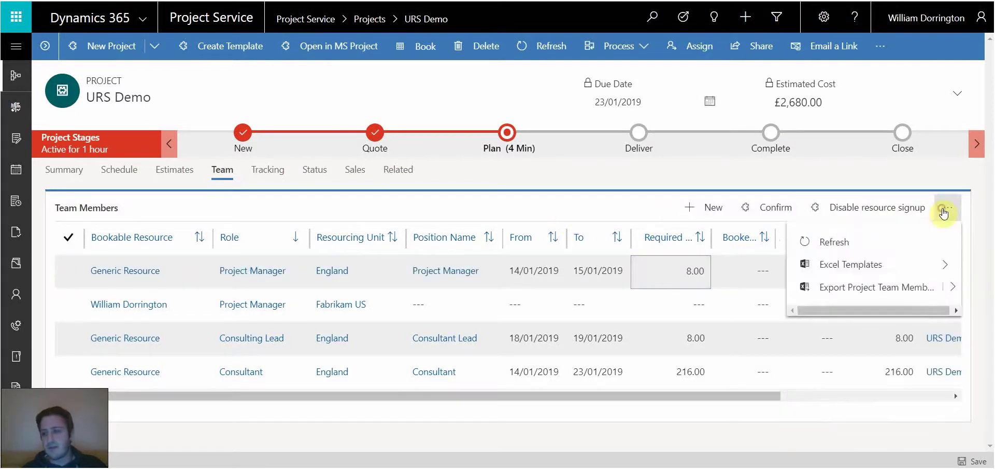
left_click(823, 244)
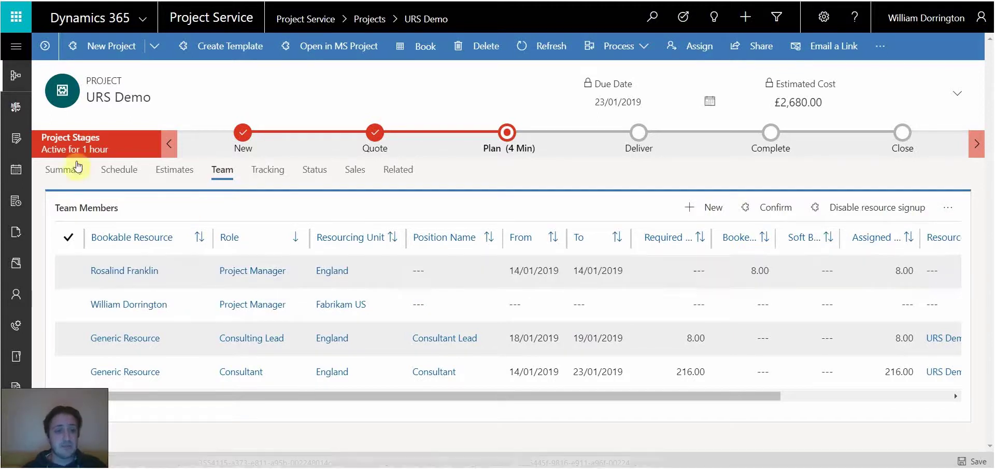
Step: Refresh the task schedule, then return to the team members list
left_click(120, 170)
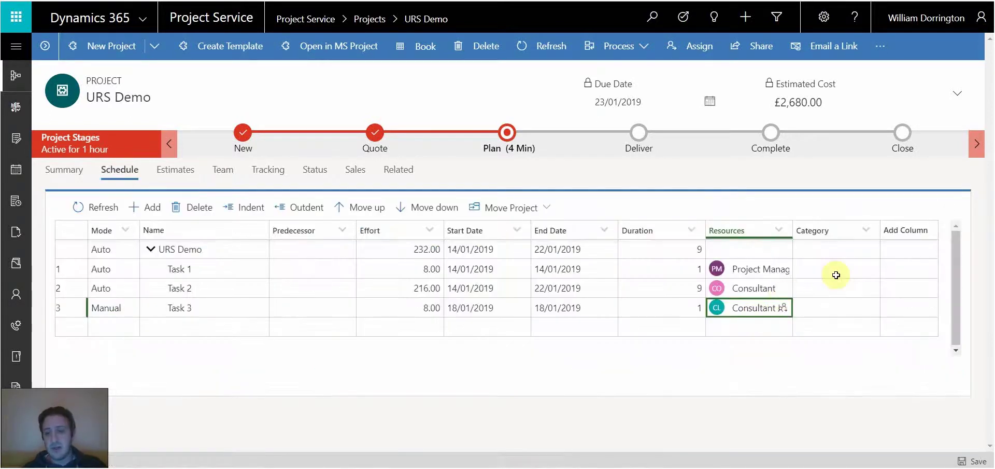
left_click(100, 206)
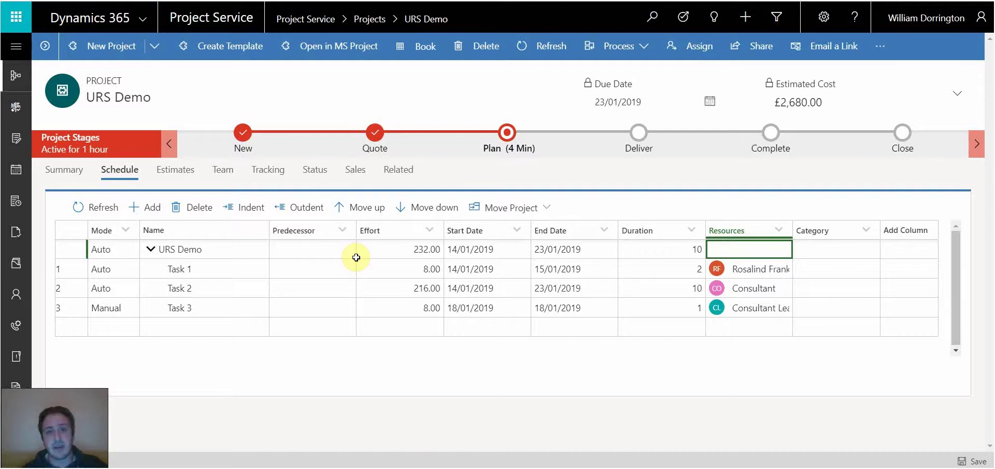
left_click(222, 171)
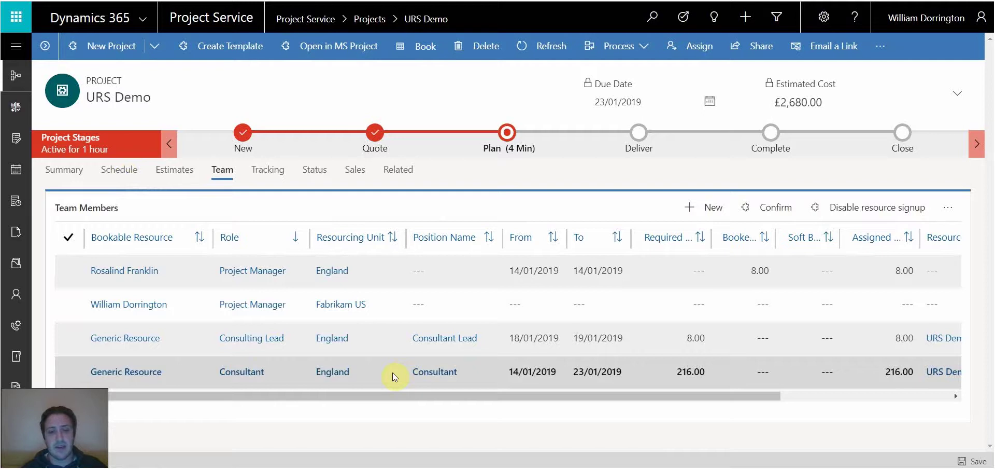
Step: Start booking a resource for the generic Consultant team member
left_click(393, 372)
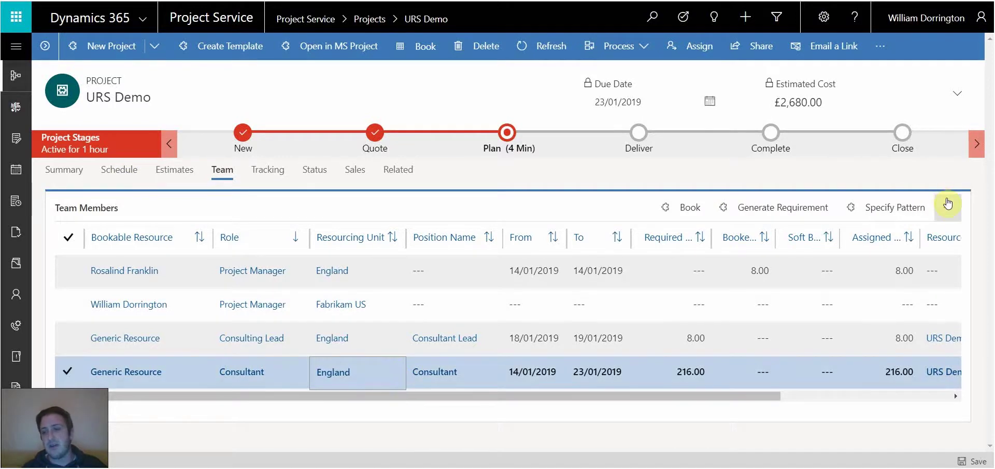
left_click(949, 208)
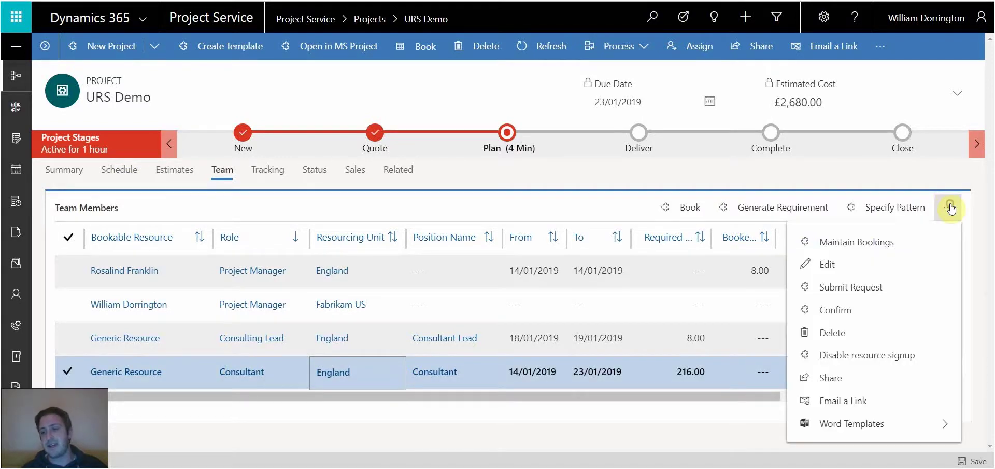
left_click(634, 209)
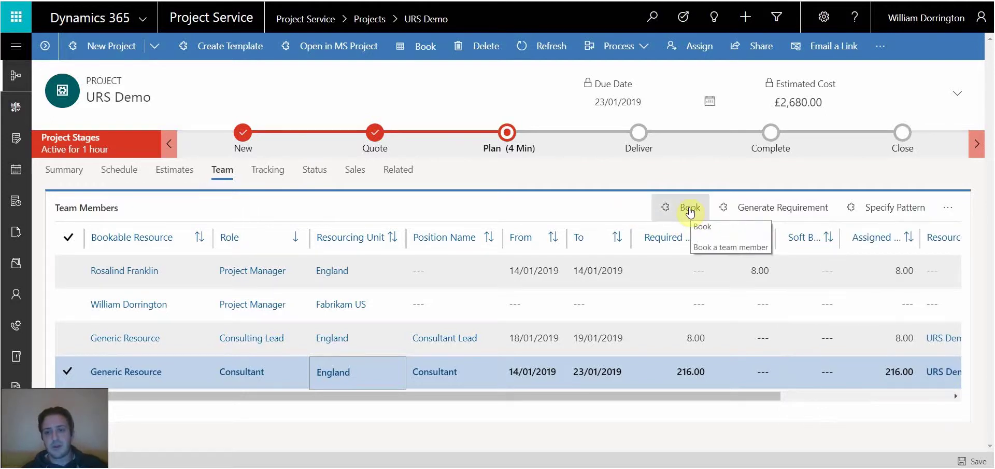
left_click(689, 209)
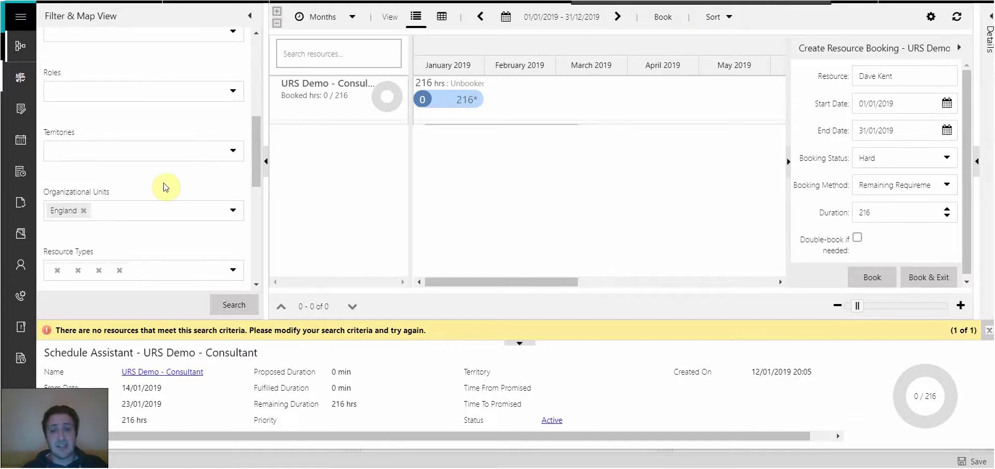
Step: Remove England from the Organizational Units filter and search resources again
left_click(84, 211)
left_click(234, 304)
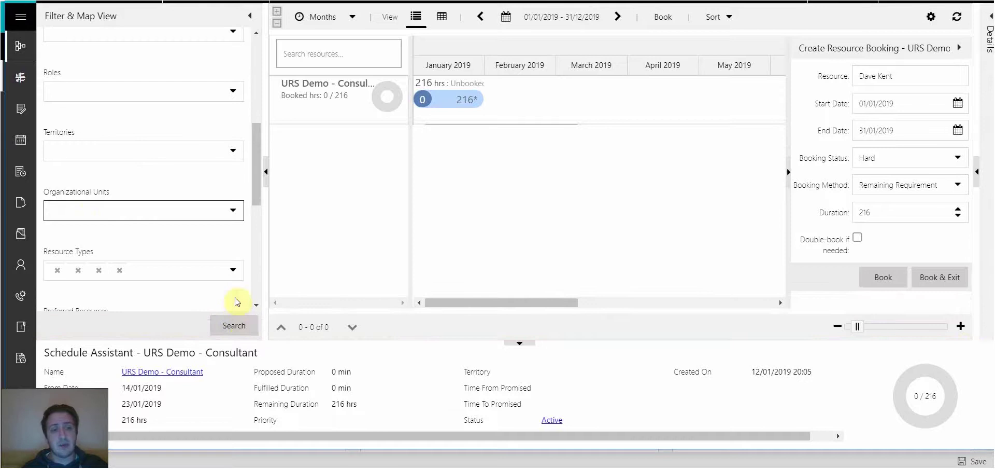
left_click(241, 326)
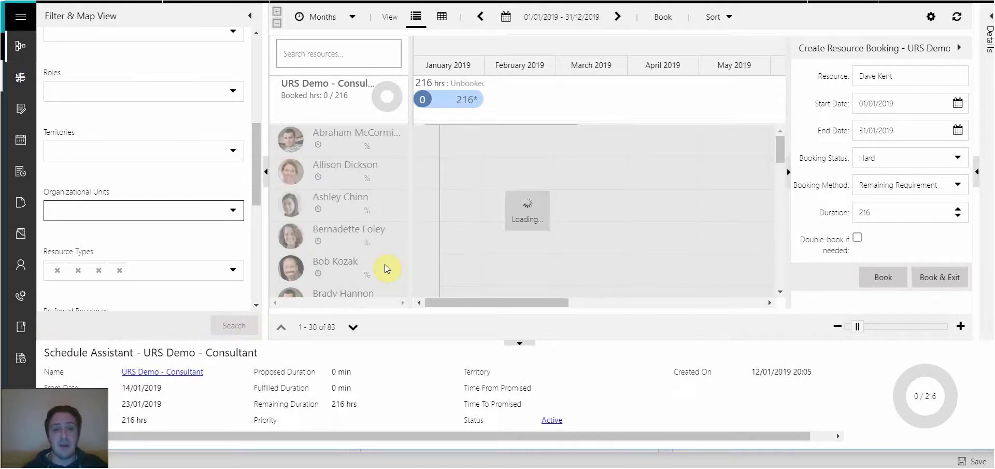
scroll(384, 254, "down", 5)
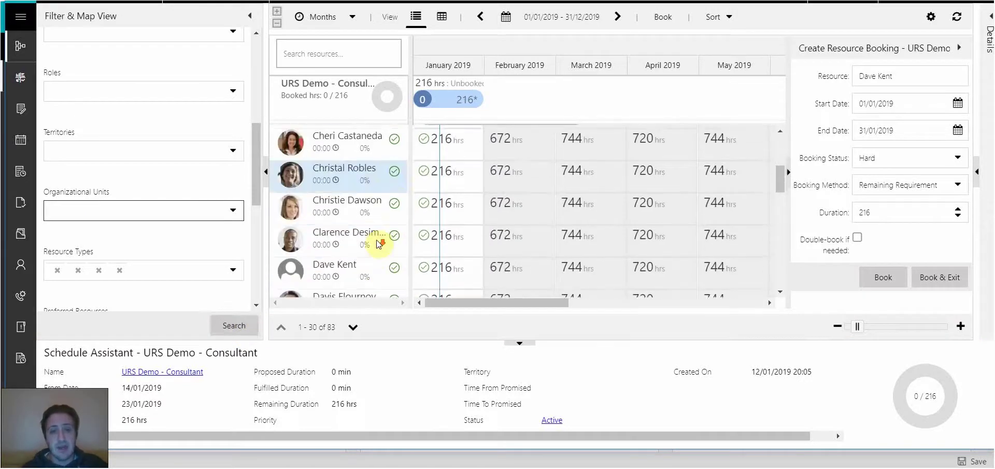
scroll(368, 249, "down", 2)
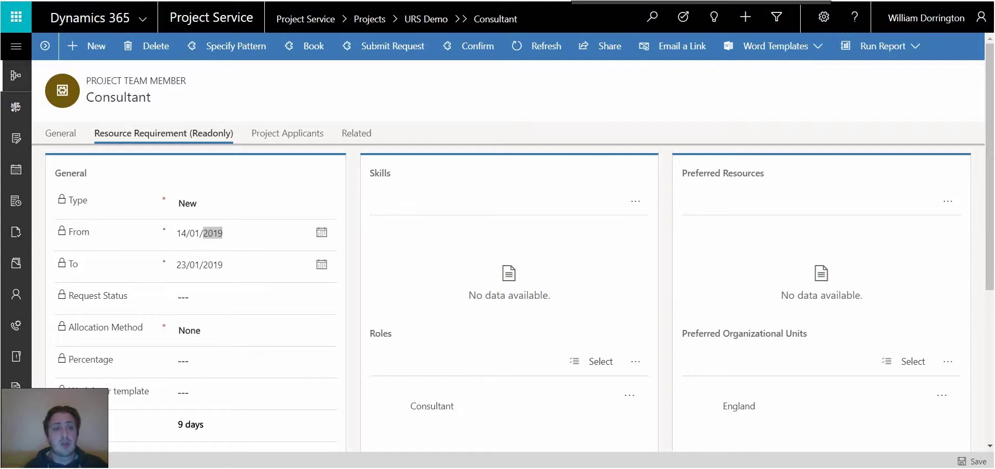
Step: Back on the team list, start booking a resource for the Consulting Lead requirement
key("alt+Left")
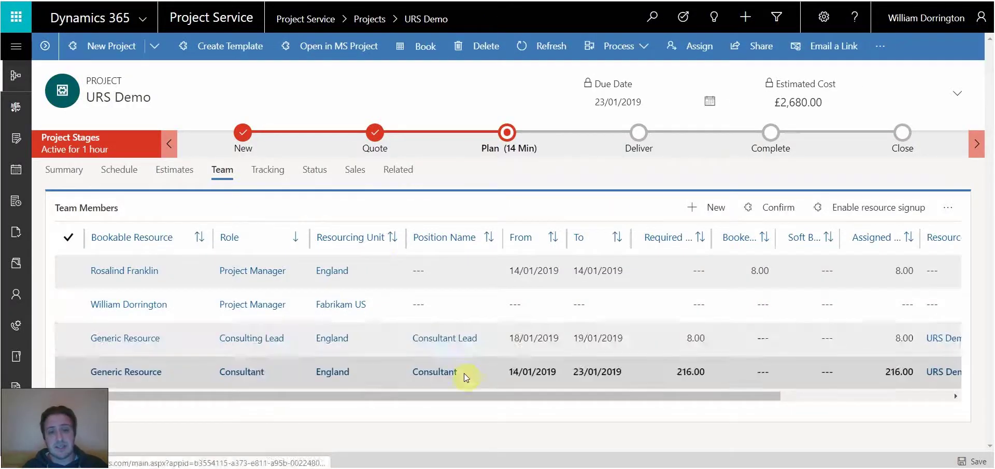
left_click(521, 340)
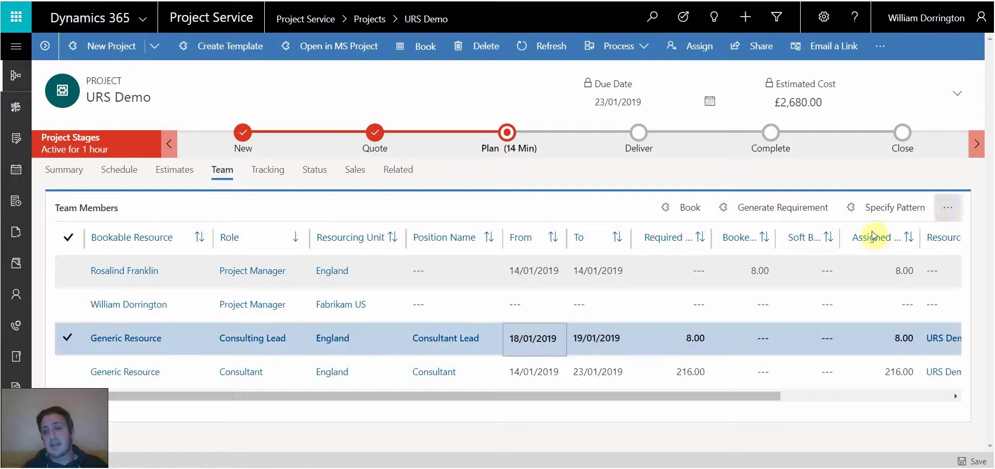
left_click(690, 213)
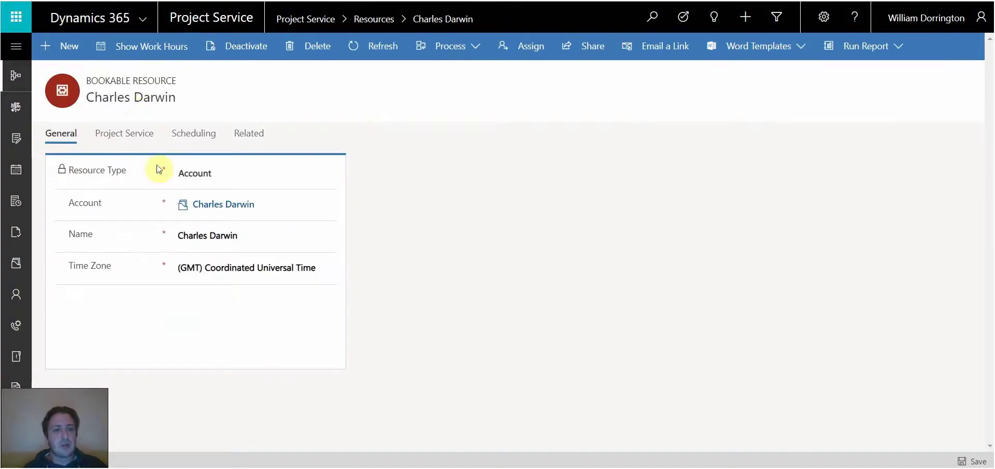
Step: Show the bookable resource's Project Service scheduling settings
left_click(21, 48)
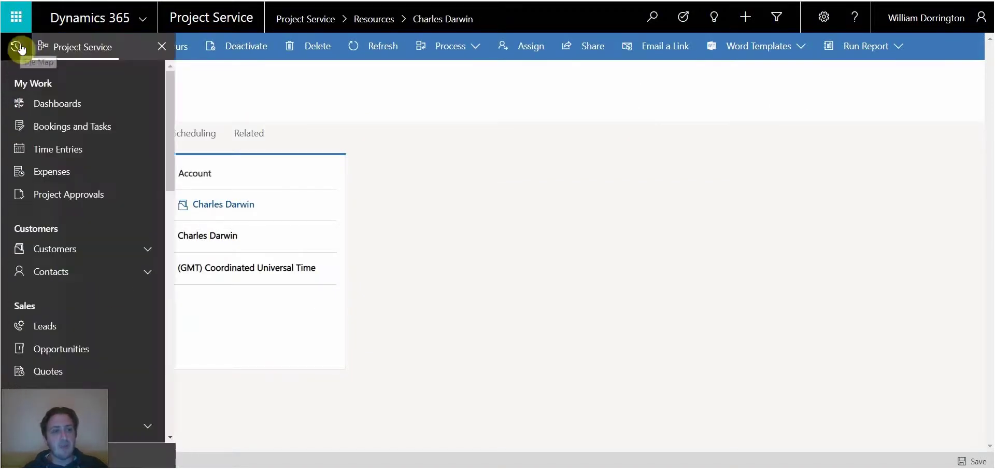
left_click(517, 308)
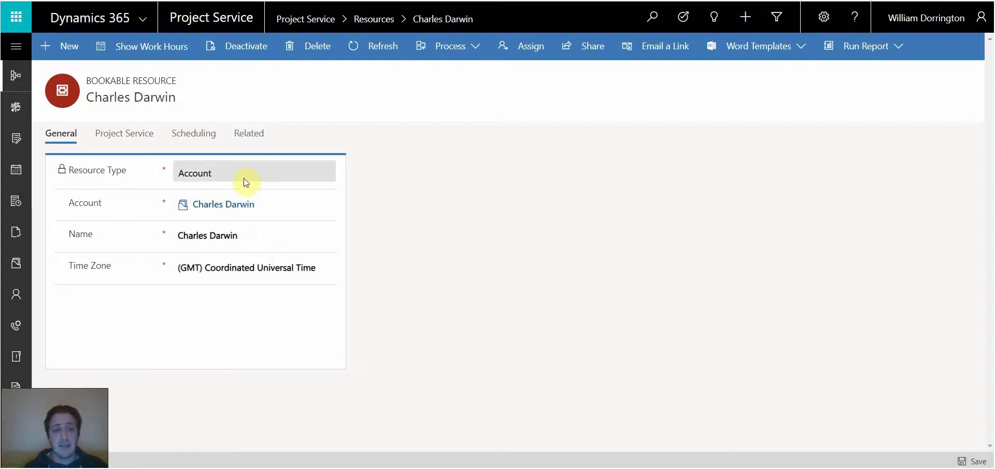
left_click(135, 133)
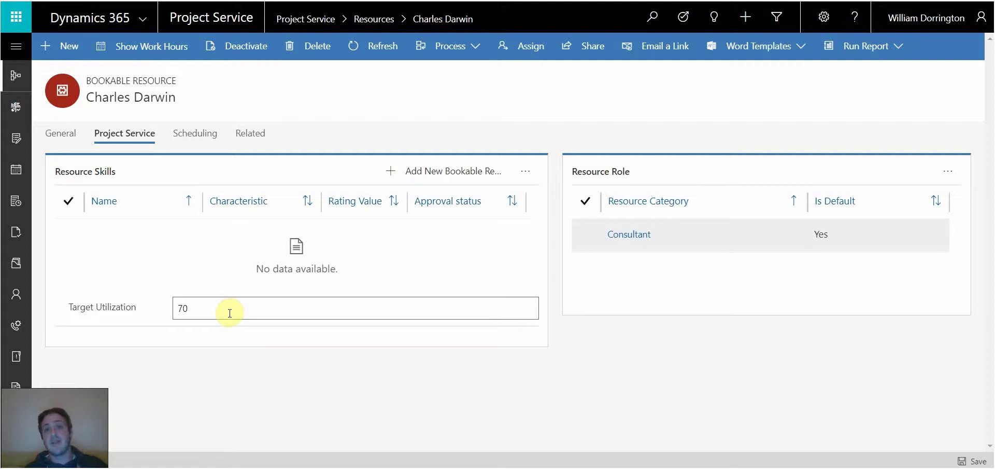
left_click(202, 135)
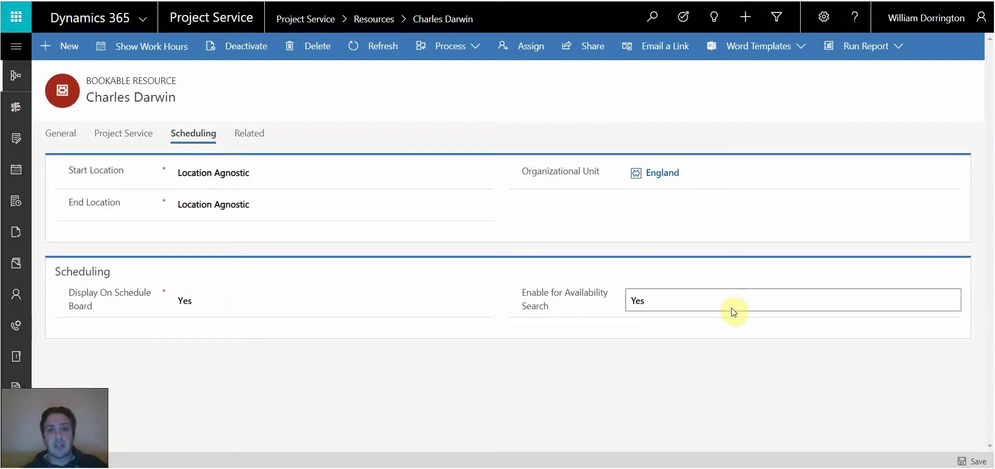
Step: Open the resource's monthly work hours and start a new weekly schedule
left_click(155, 61)
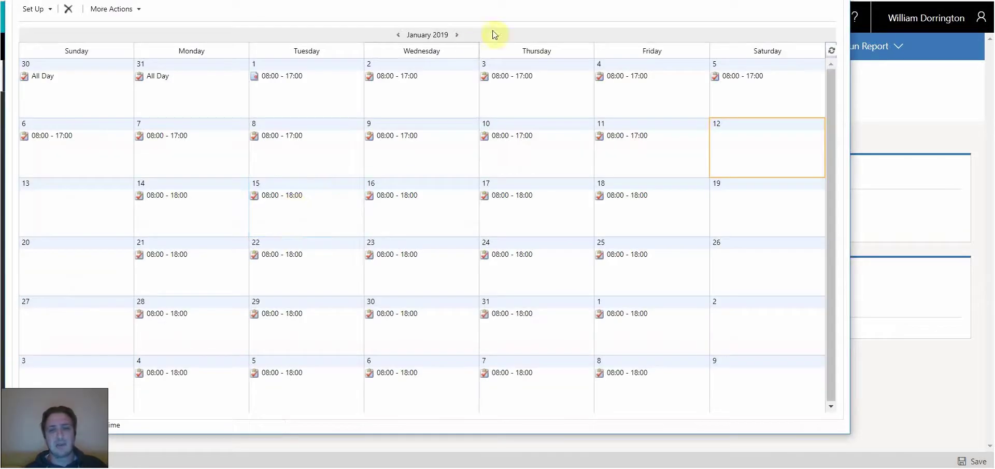
left_click_drag(360, 0, 400, 34)
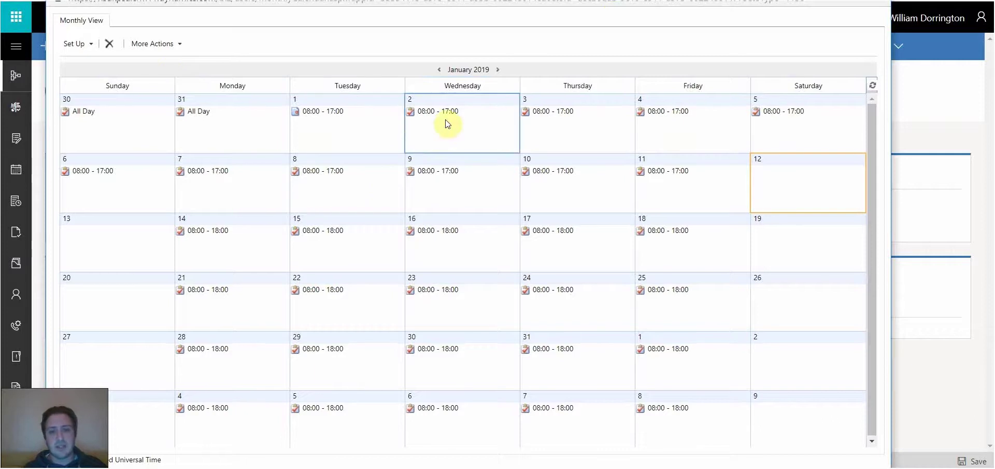
left_click(81, 48)
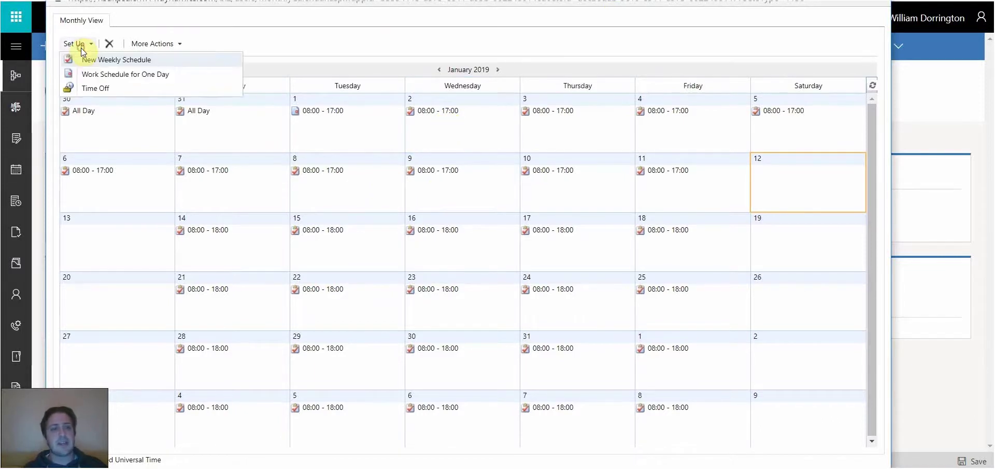
left_click(107, 58)
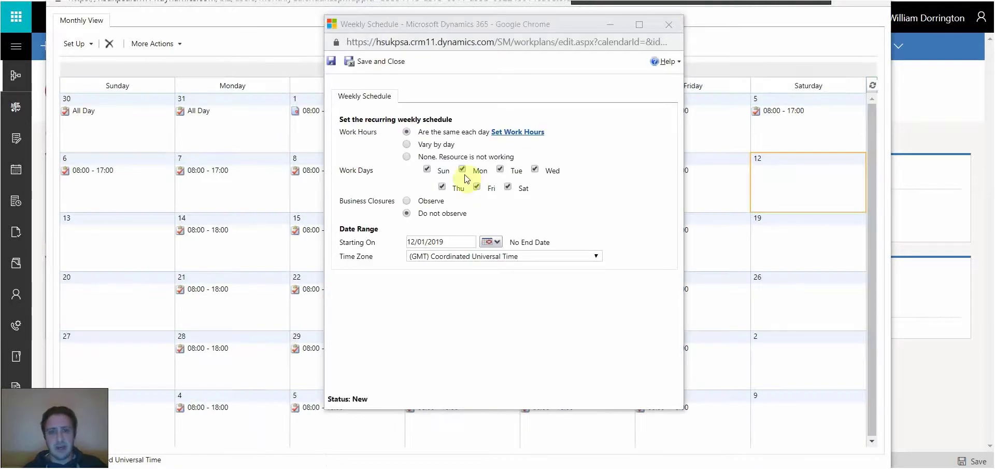
Step: Make the schedule Monday to Friday with work hours 08:00–18:00
left_click(428, 170)
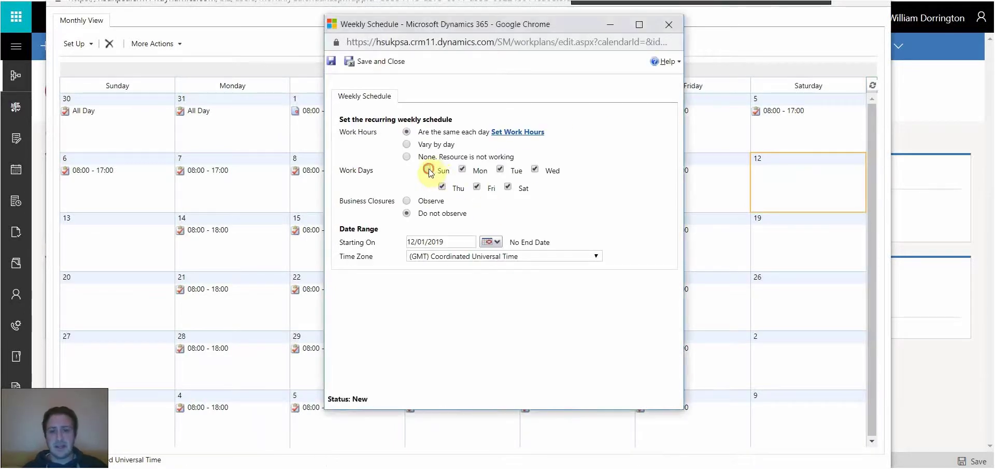
left_click(508, 187)
left_click(517, 133)
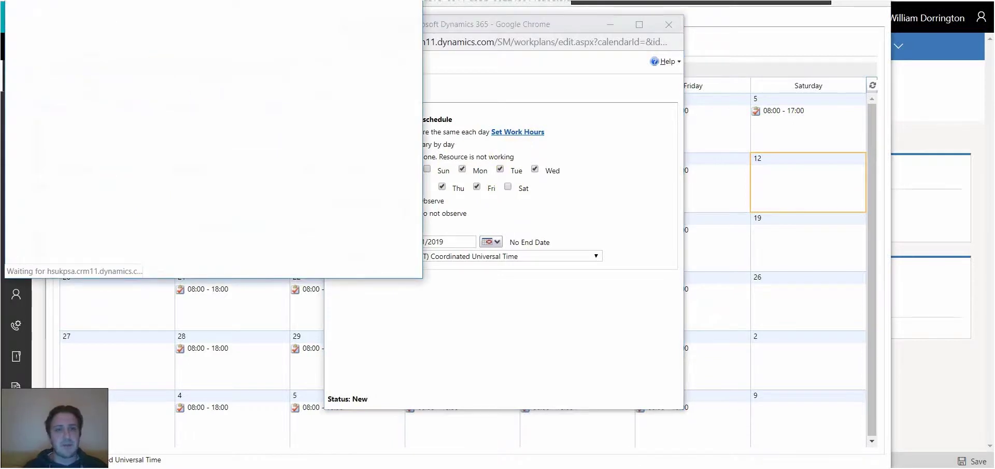
left_click_drag(306, 7, 358, 38)
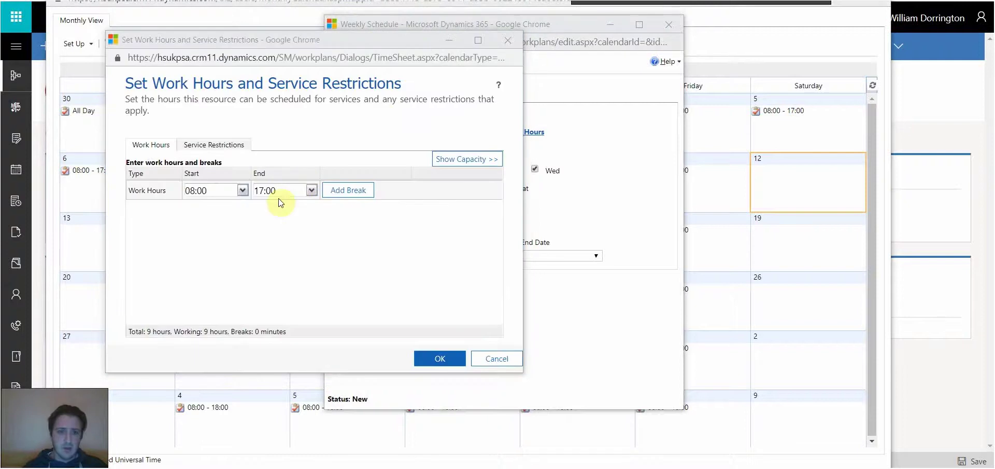
left_click(311, 190)
scroll(310, 218, "down", 12)
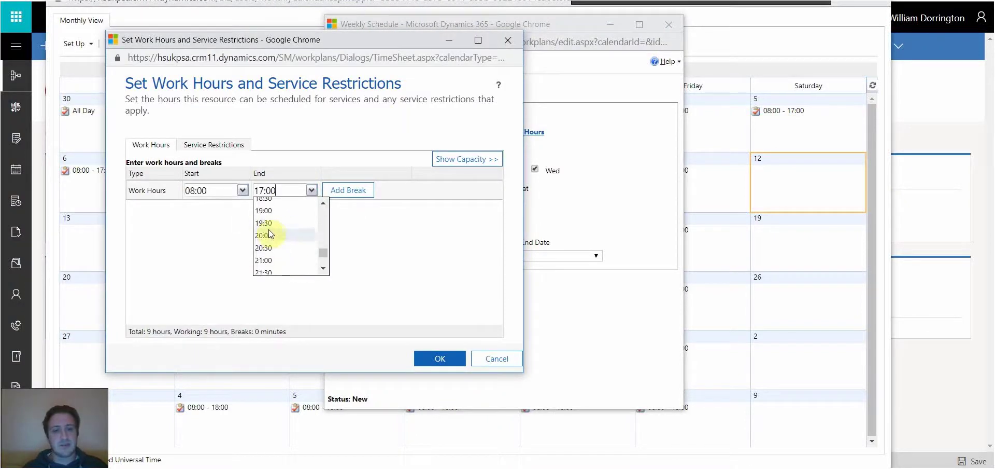
scroll(280, 249, "up", 2)
left_click(273, 251)
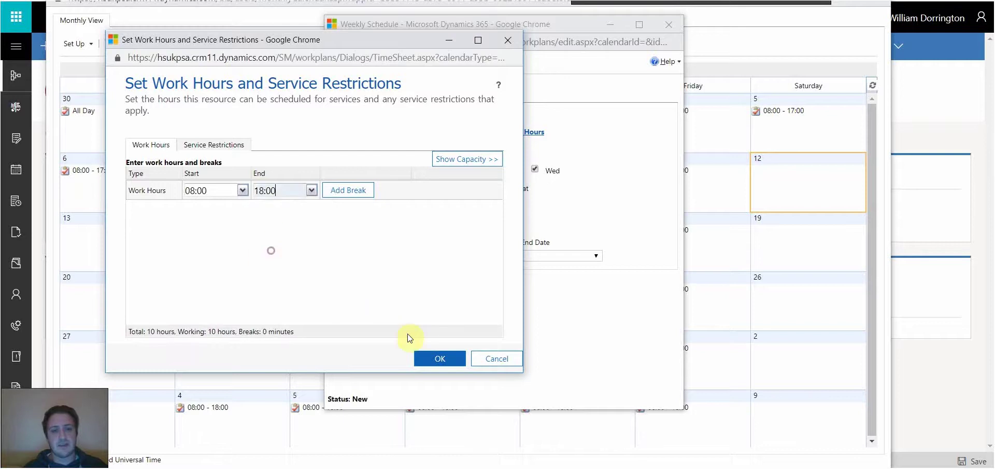
left_click(438, 361)
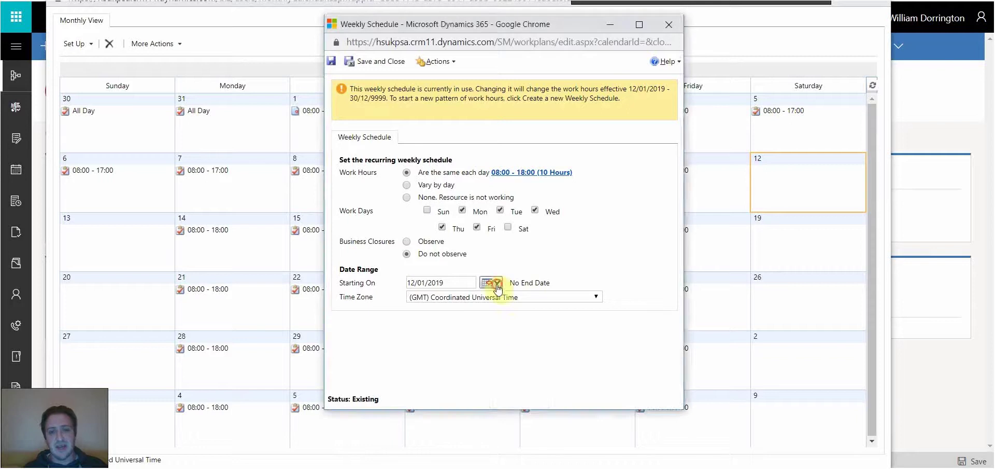
Step: Set the schedule's start date to 1 November 2018 and save it
left_click(494, 283)
left_click(488, 276)
left_click(488, 275)
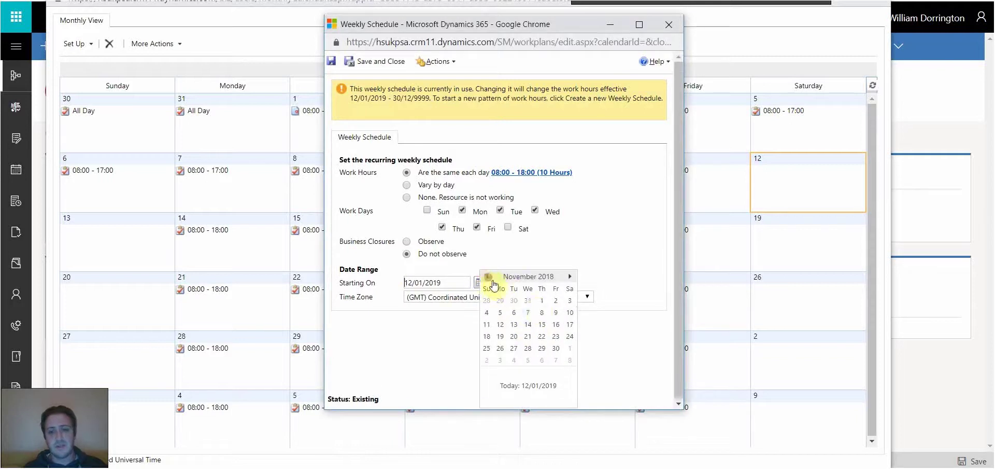
left_click(541, 301)
left_click(374, 62)
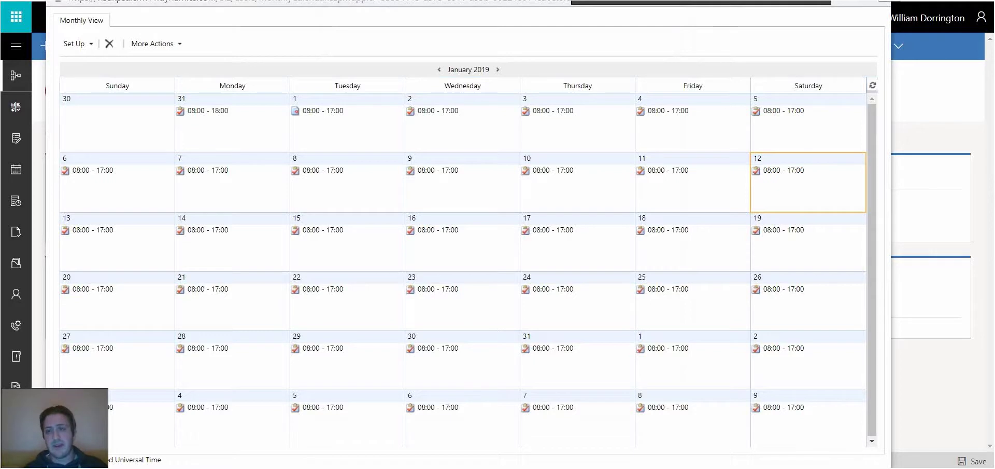
Step: Close the Monthly View work-hours calendar window
key("alt+F4")
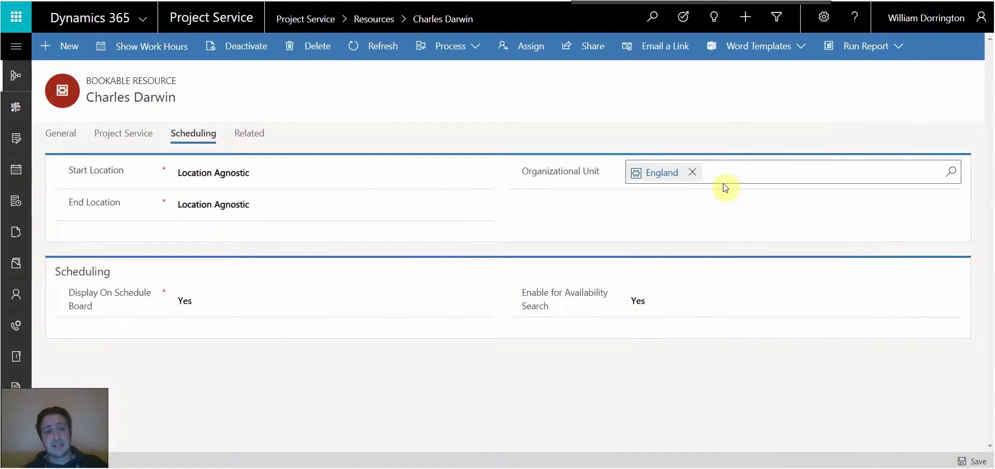